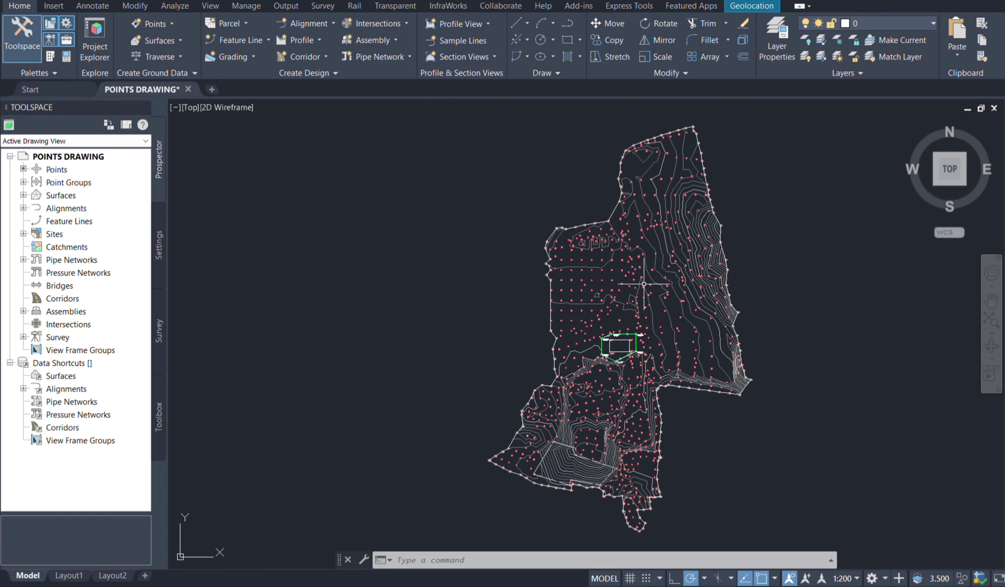
- Open the surface properties of the NGL contour surface and show its general name and style information
{"action": "left_click", "coordinate": [647, 274]}
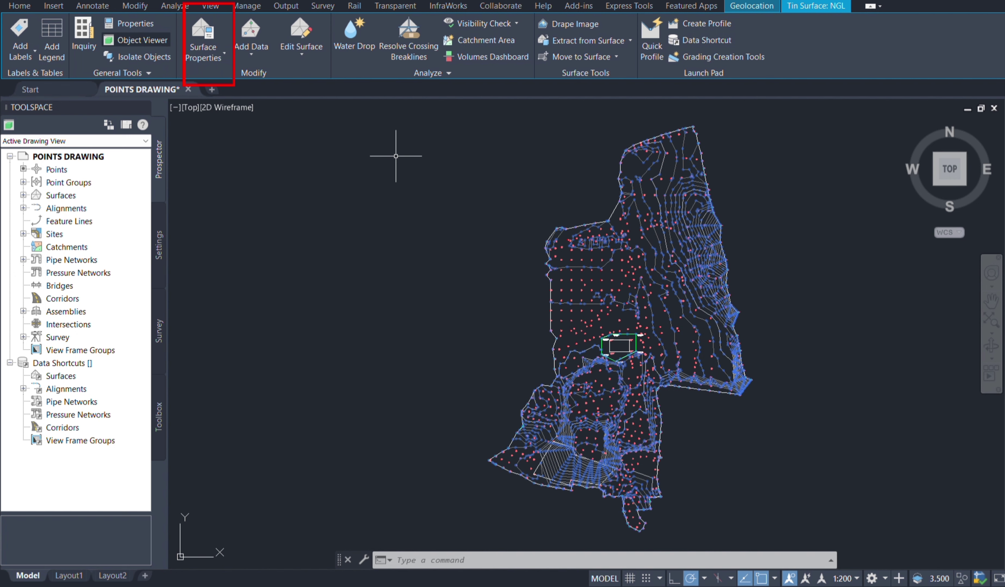
{"action": "right_click", "coordinate": [637, 241]}
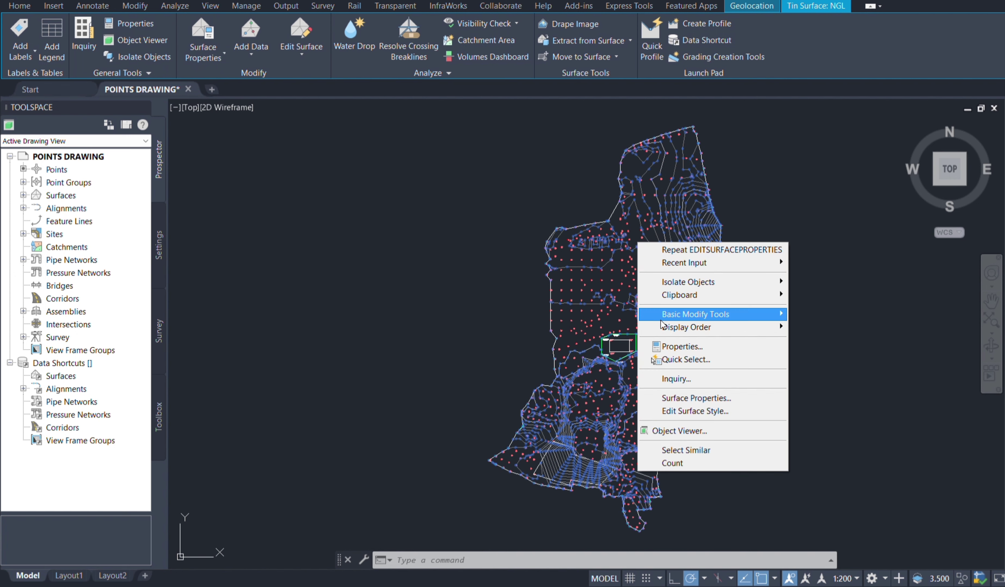
{"action": "left_click", "coordinate": [698, 399]}
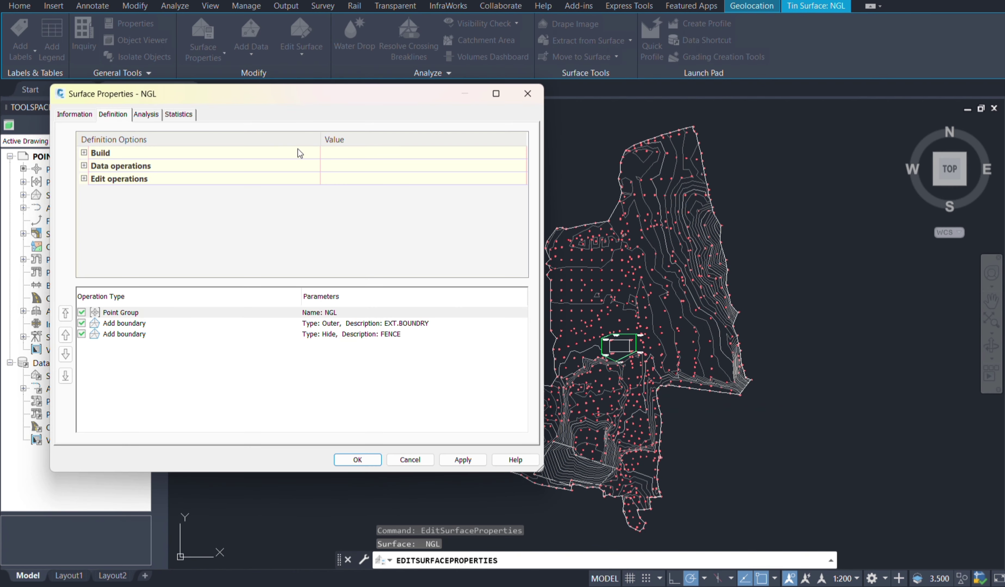
{"action": "left_click_drag", "start_coordinate": [187, 91], "coordinate": [175, 113]}
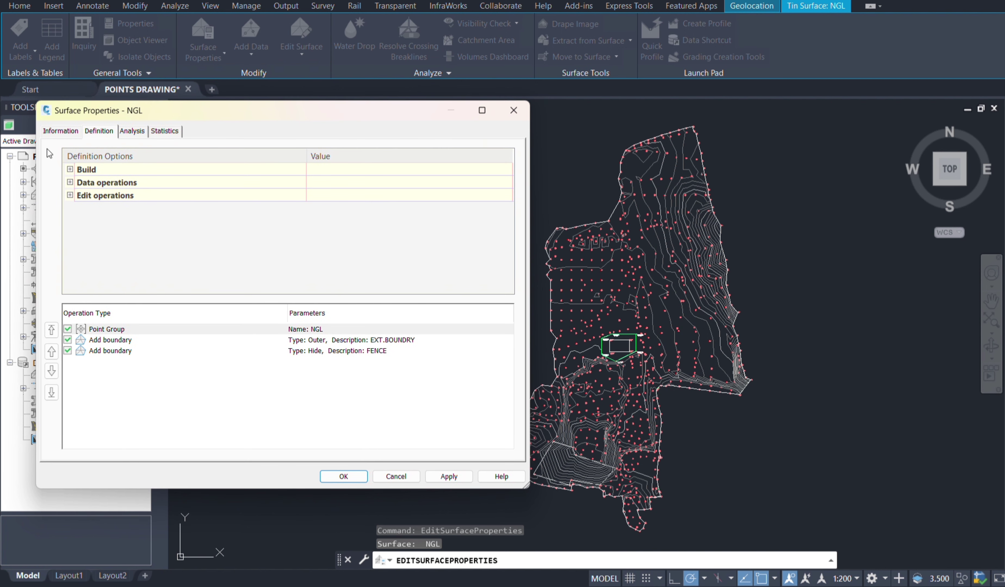
{"action": "left_click", "coordinate": [64, 132]}
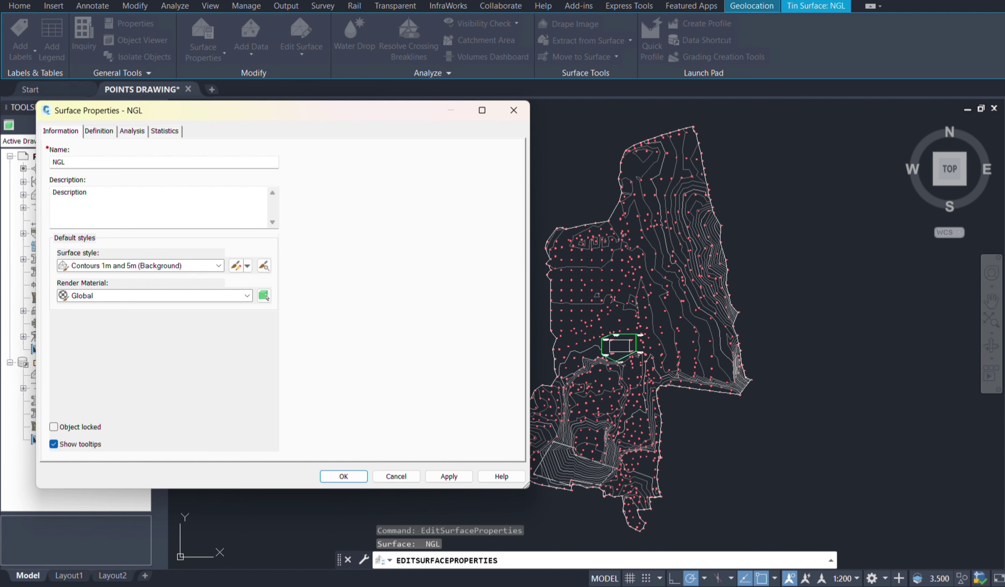
{"action": "left_click_drag", "start_coordinate": [47, 147], "coordinate": [107, 172], "text": "ctrl"}
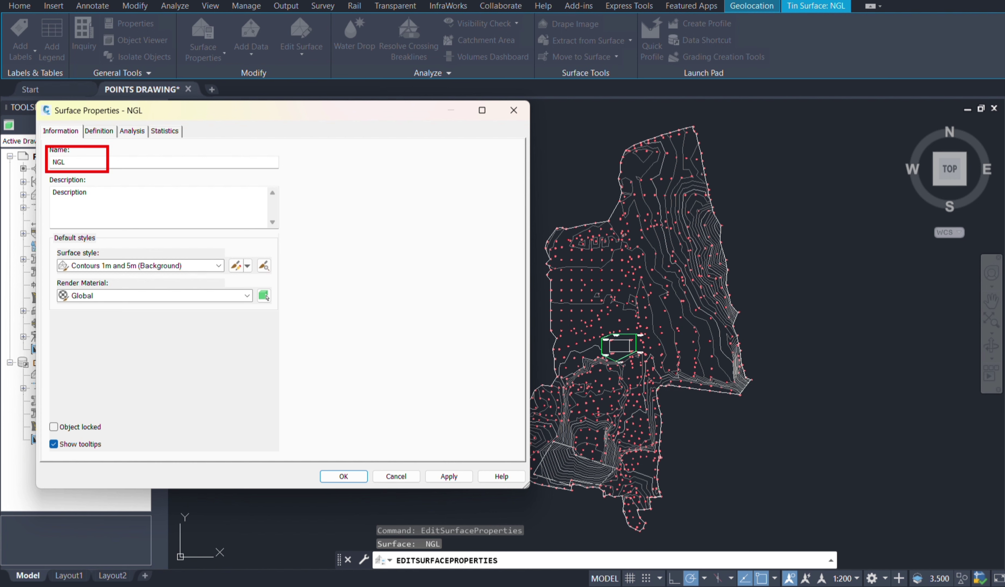
{"action": "key", "text": "Escape"}
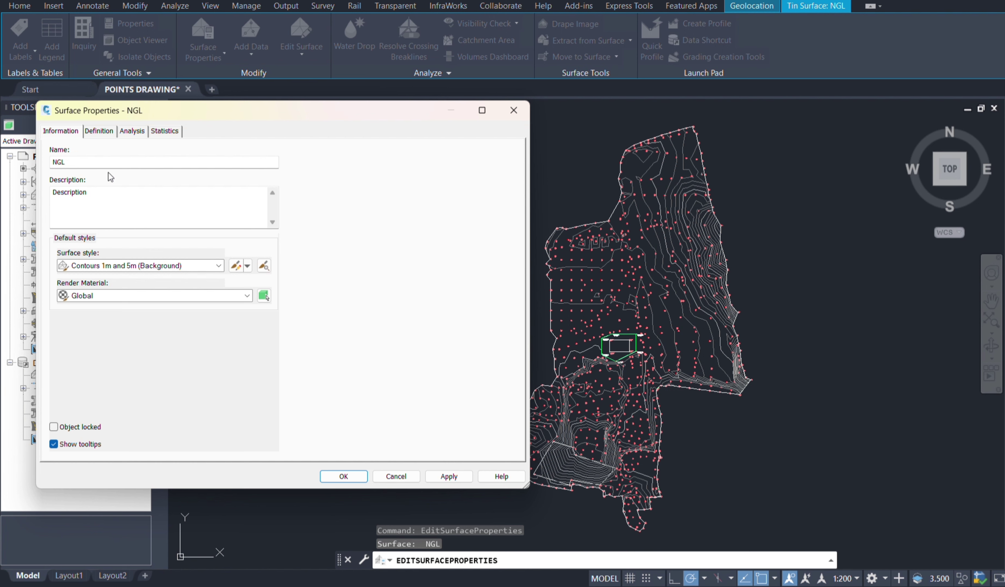
{"action": "mouse_move", "coordinate": [50, 233]}
{"action": "left_mouse_down", "text": "ctrl"}
{"action": "mouse_move", "coordinate": [167, 274]}
{"action": "mouse_move", "coordinate": [231, 278]}
{"action": "left_mouse_up", "text": "ctrl"}
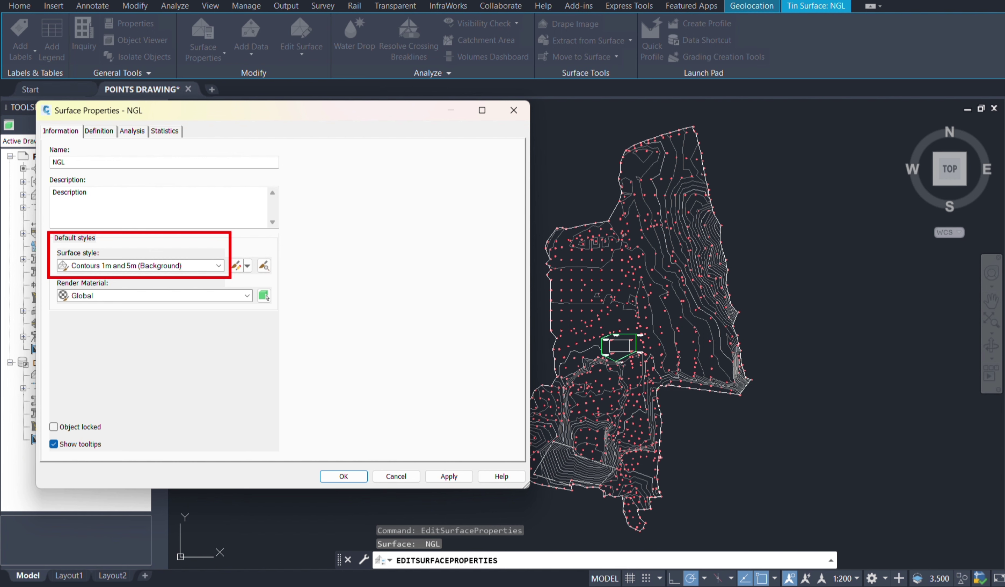
{"action": "left_click_drag", "start_coordinate": [230, 278], "coordinate": [231, 278], "text": "ctrl"}
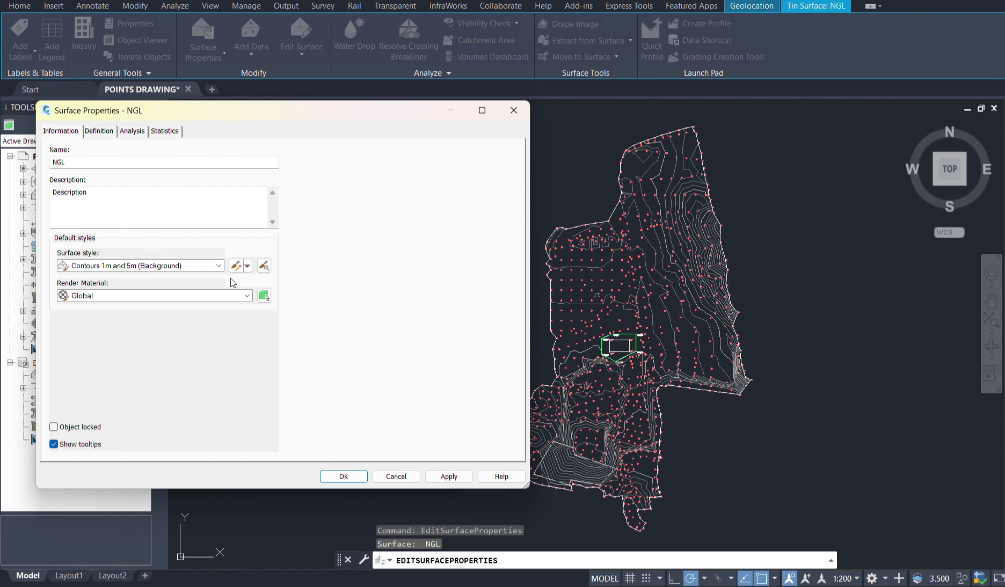
- Apply the _No Display surface style to the NGL surface
{"action": "left_click", "coordinate": [219, 266]}
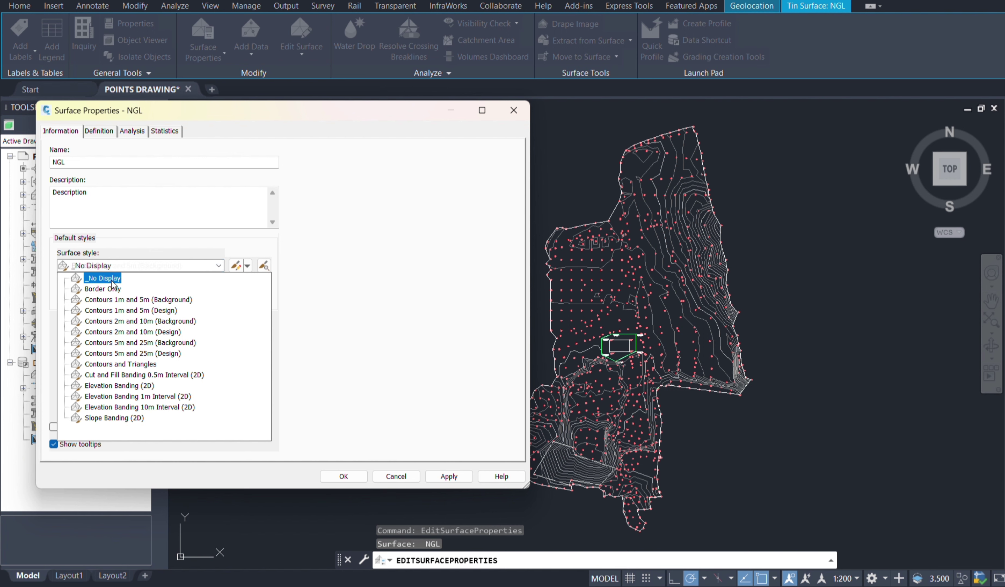
{"action": "left_click", "coordinate": [103, 278]}
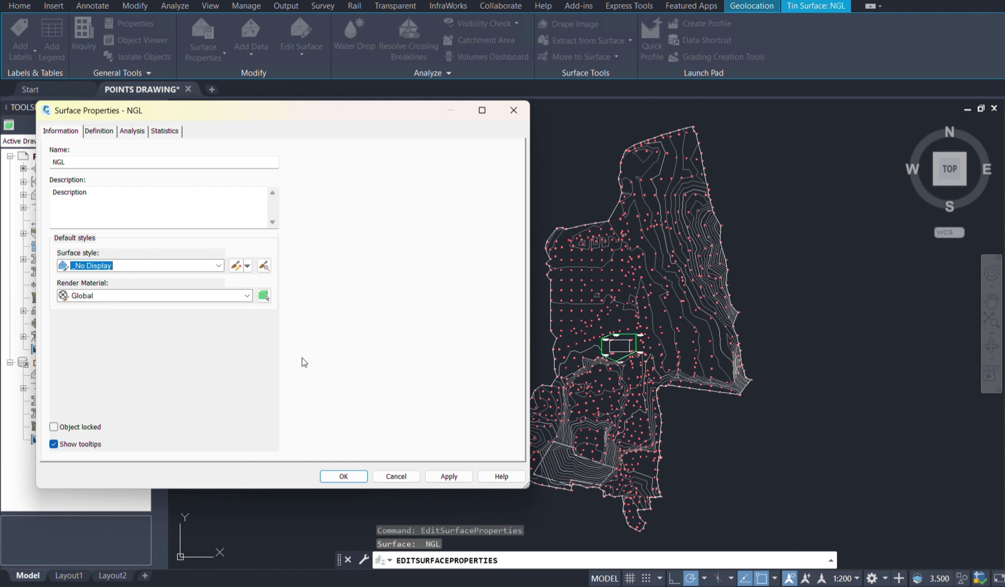
{"action": "left_click", "coordinate": [448, 477]}
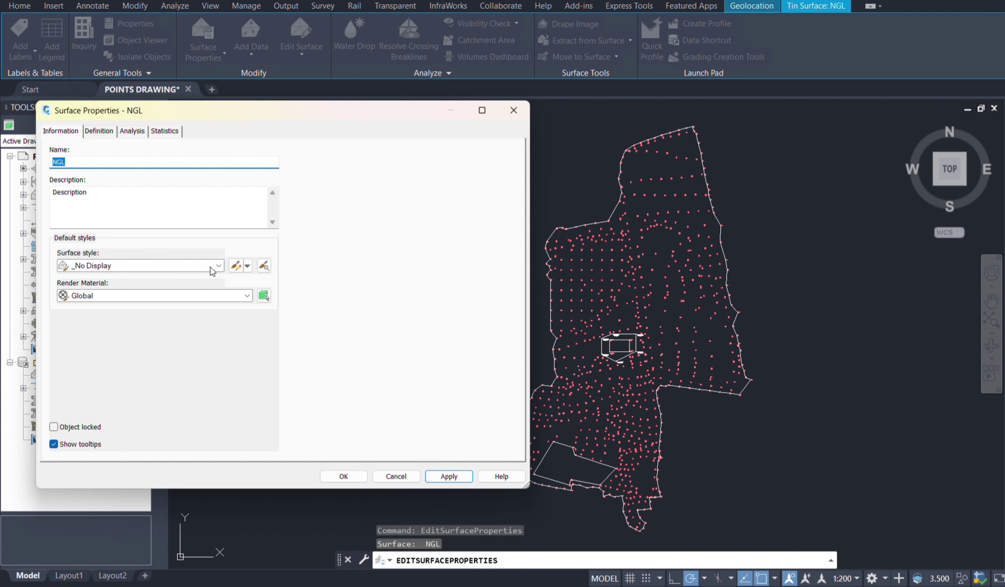
- Switch the NGL surface to the Contours and Triangles style and apply it
{"action": "left_click", "coordinate": [218, 266]}
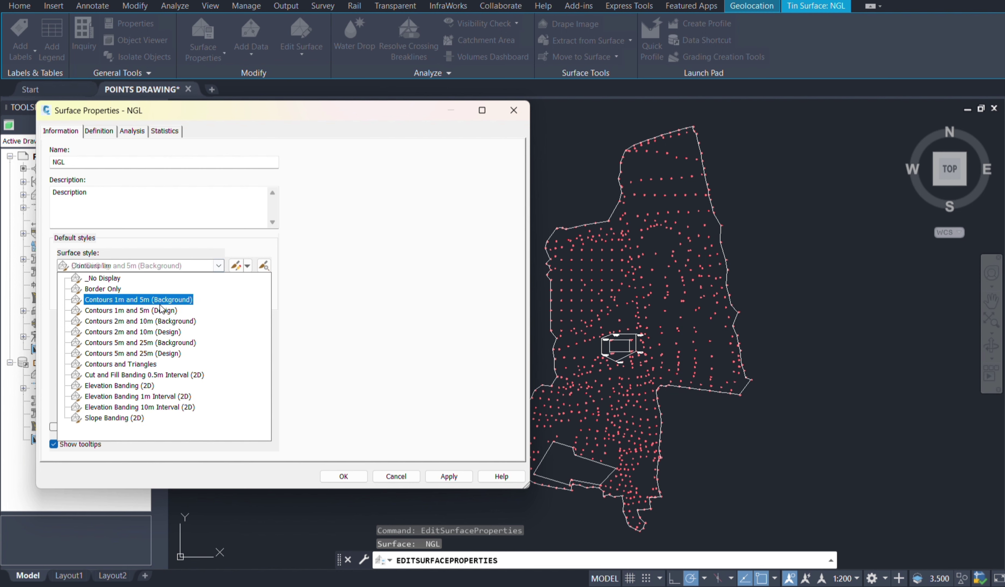
{"action": "left_click", "coordinate": [135, 368]}
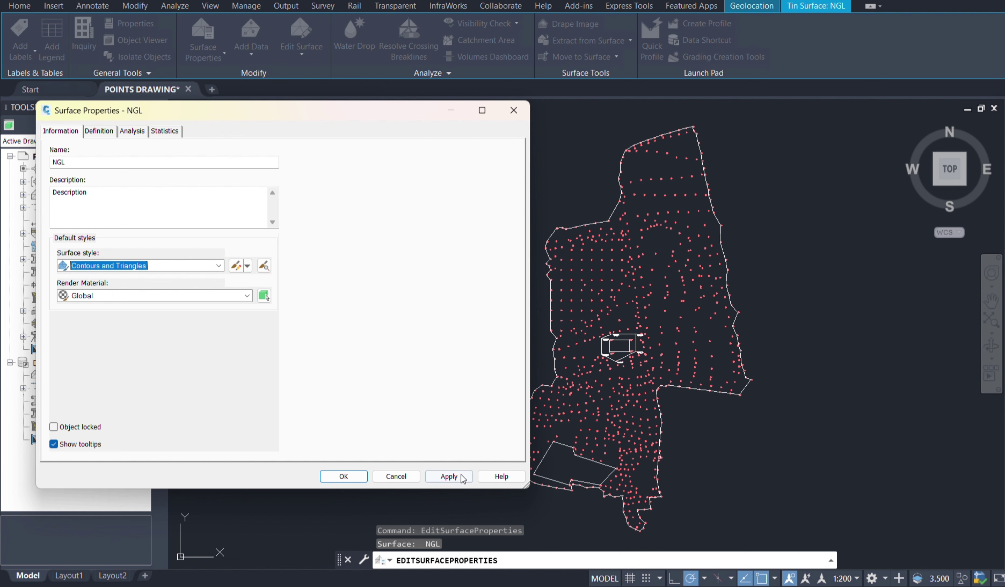
{"action": "left_click", "coordinate": [449, 476]}
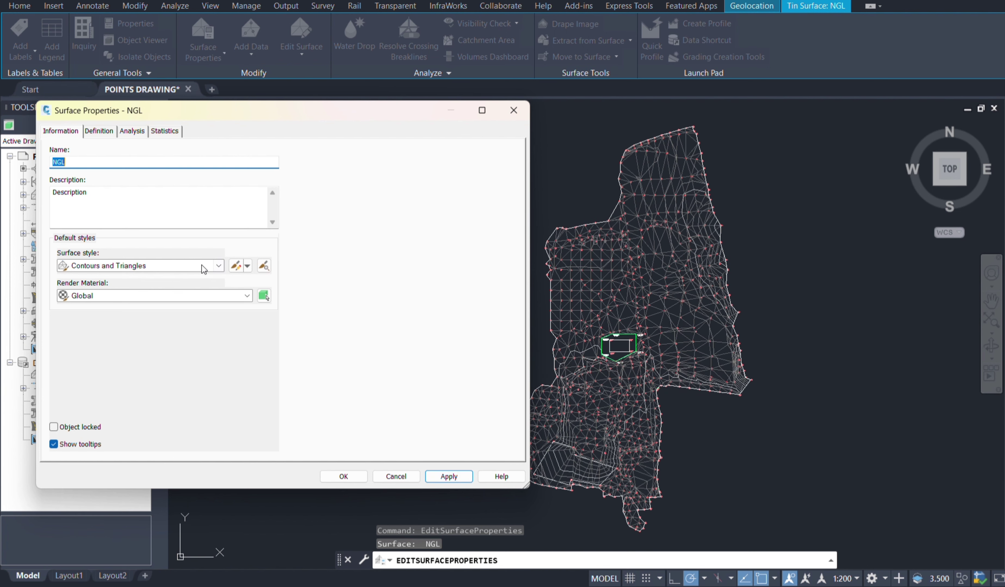
- Show the NGL surface with the Elevation Banding (2D) style and apply the change
{"action": "left_click", "coordinate": [219, 265]}
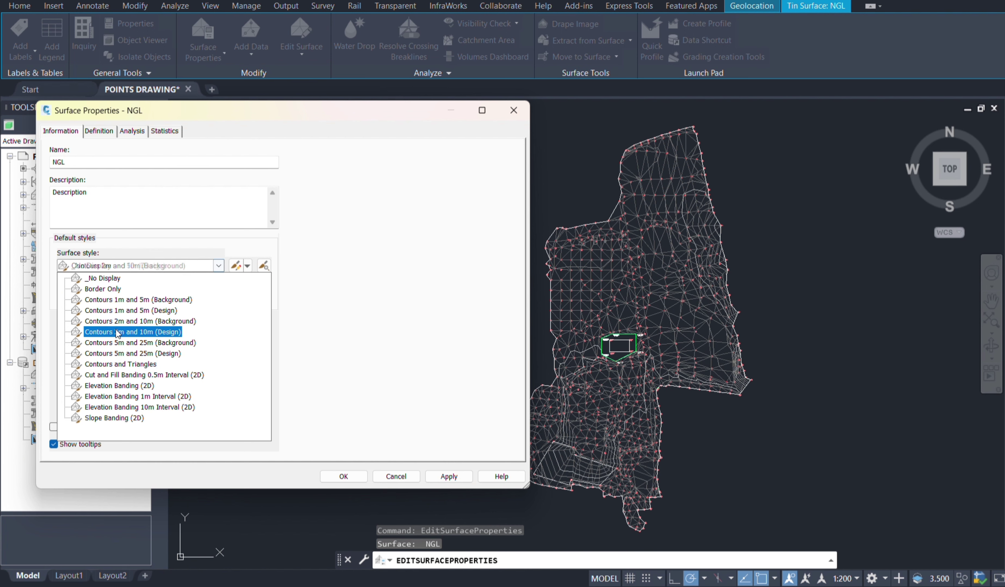
{"action": "left_click", "coordinate": [116, 385]}
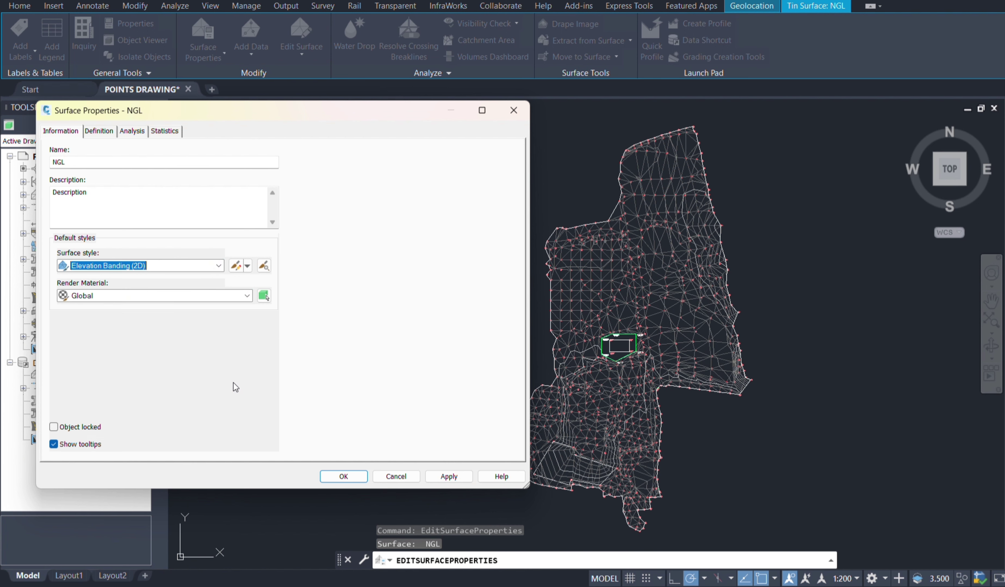
{"action": "left_click", "coordinate": [450, 477]}
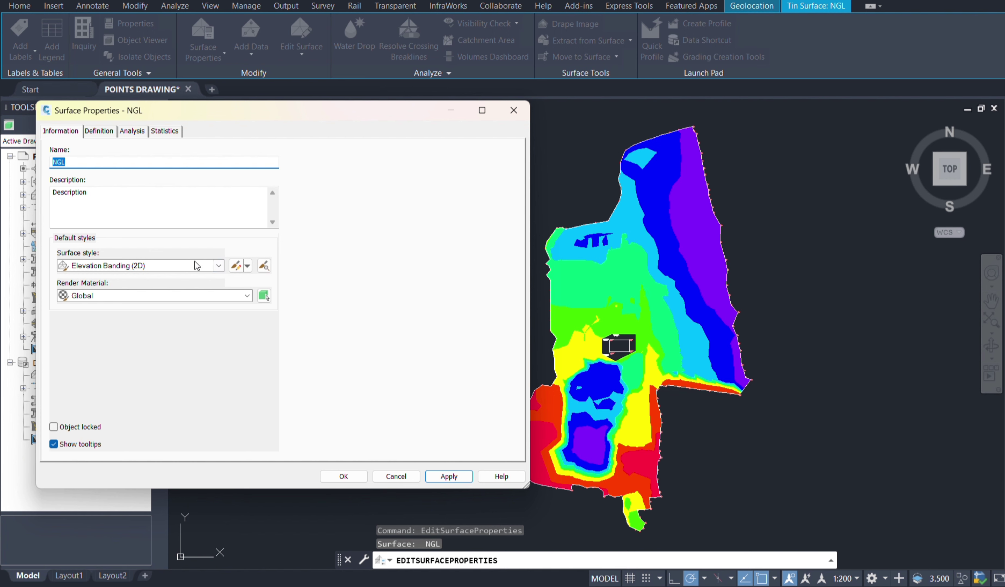
- Change the NGL surface style to Slope Banding (2D) and apply it
{"action": "left_click", "coordinate": [217, 266]}
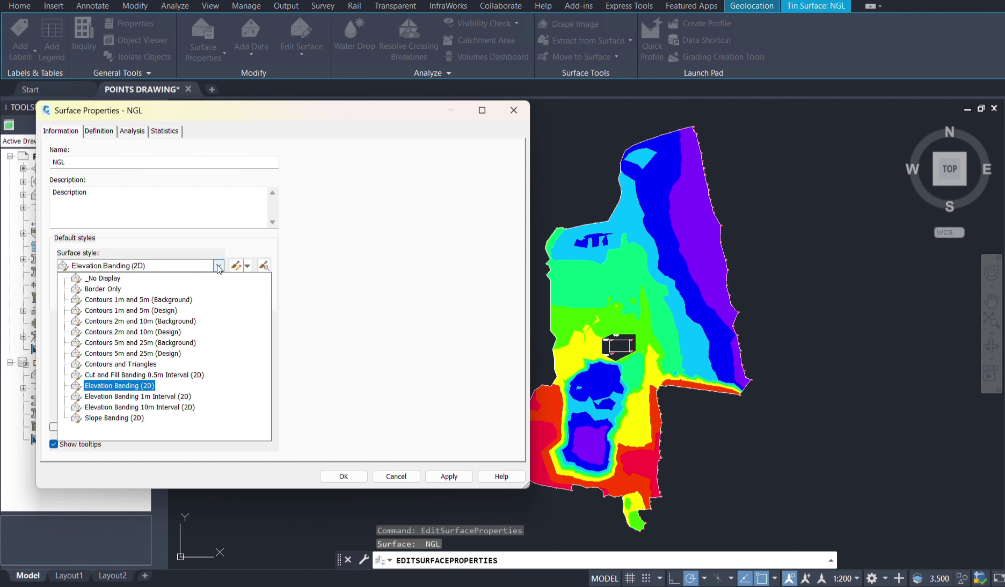
{"action": "left_click", "coordinate": [127, 417]}
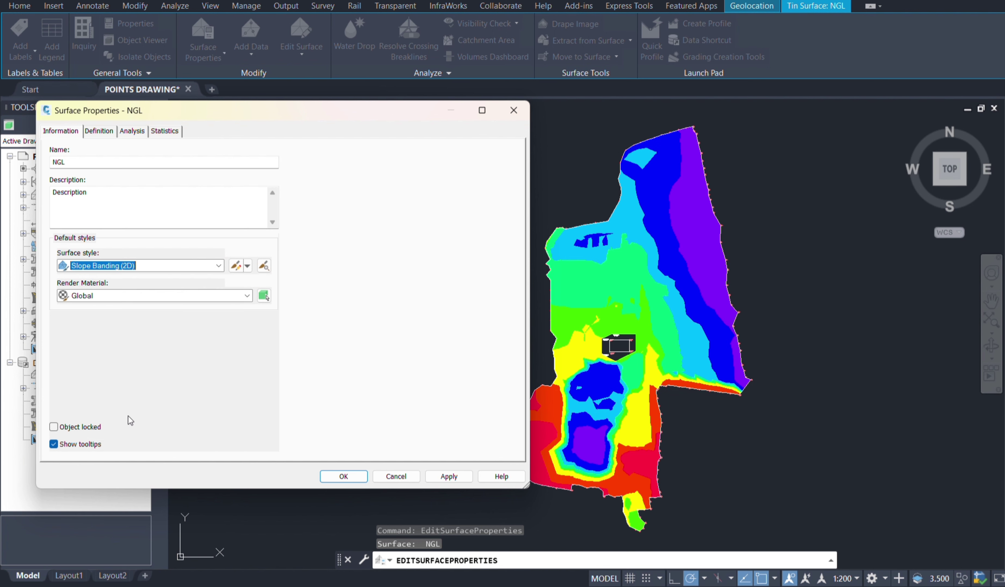
{"action": "left_click", "coordinate": [448, 477]}
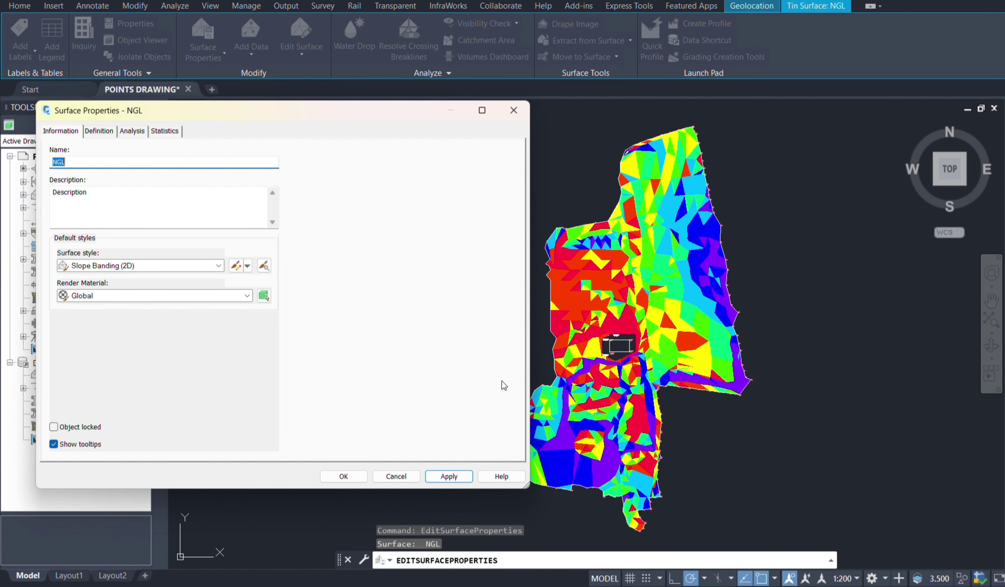
- Set the NGL surface style back to Contours 1m and 5m (Background) and apply it
{"action": "left_click", "coordinate": [218, 265]}
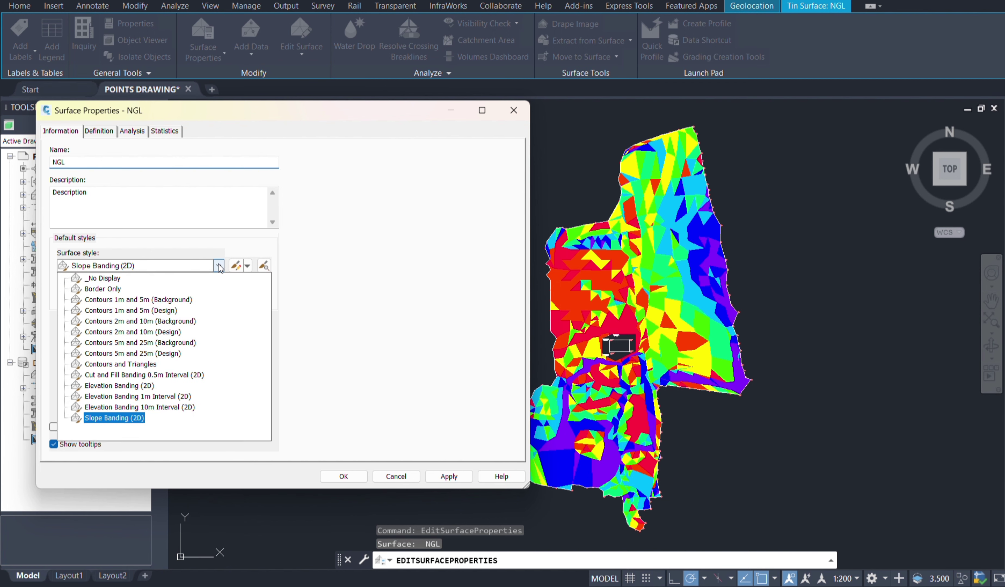
{"action": "left_click", "coordinate": [174, 300]}
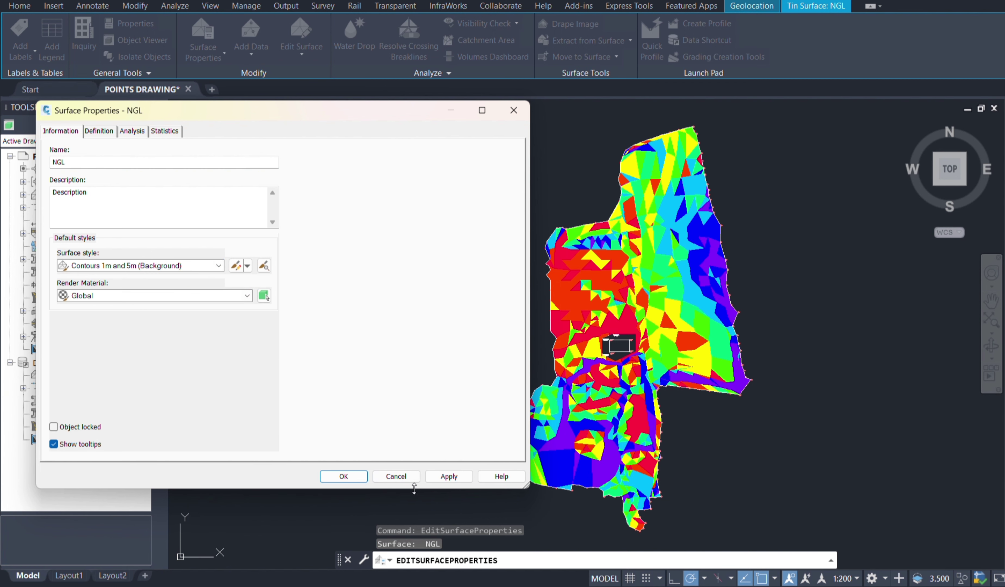
{"action": "left_click", "coordinate": [451, 477]}
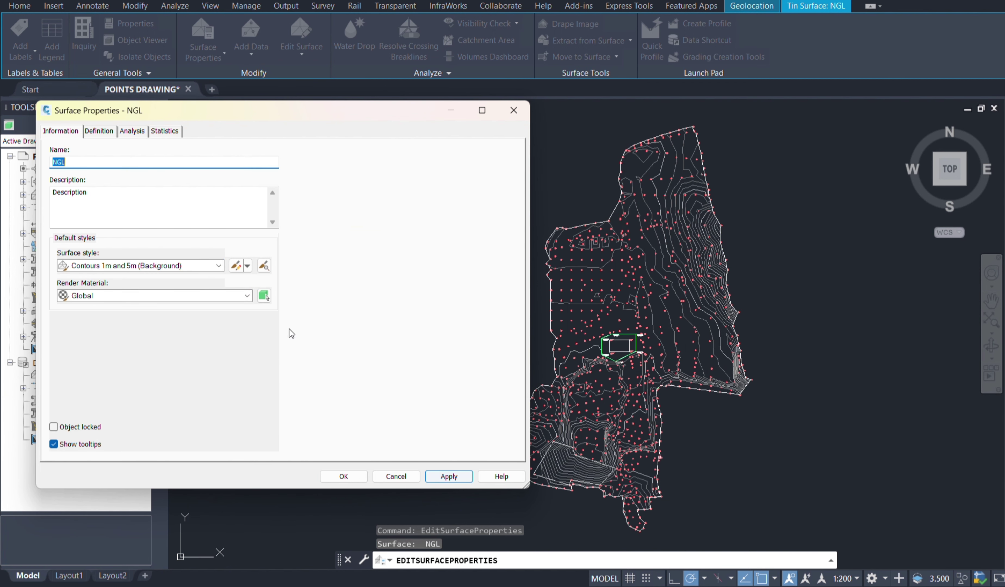
- Choose Global as the NGL surface's render material, apply it and accept the surface properties
{"action": "left_click", "coordinate": [247, 267]}
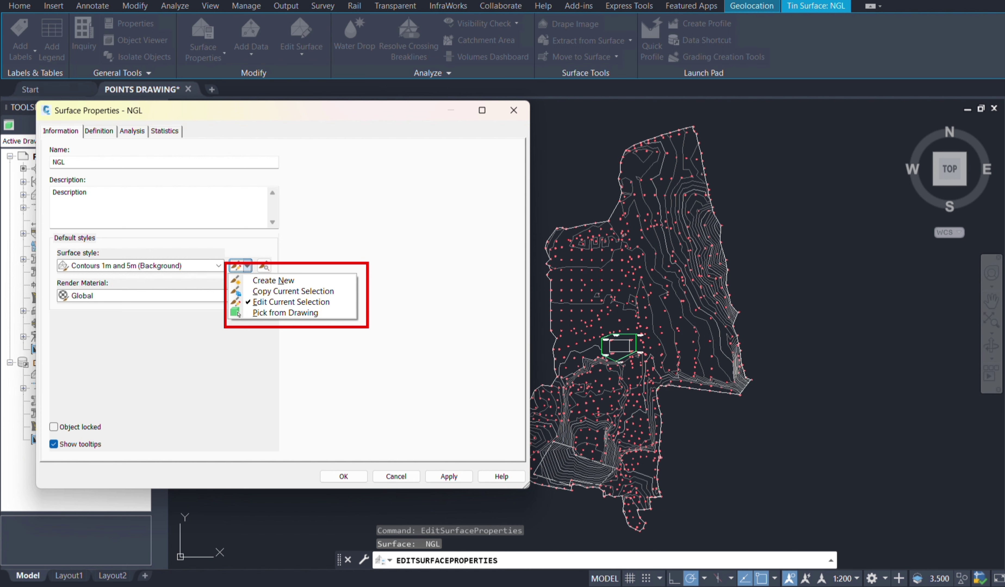
{"action": "key", "text": "Escape"}
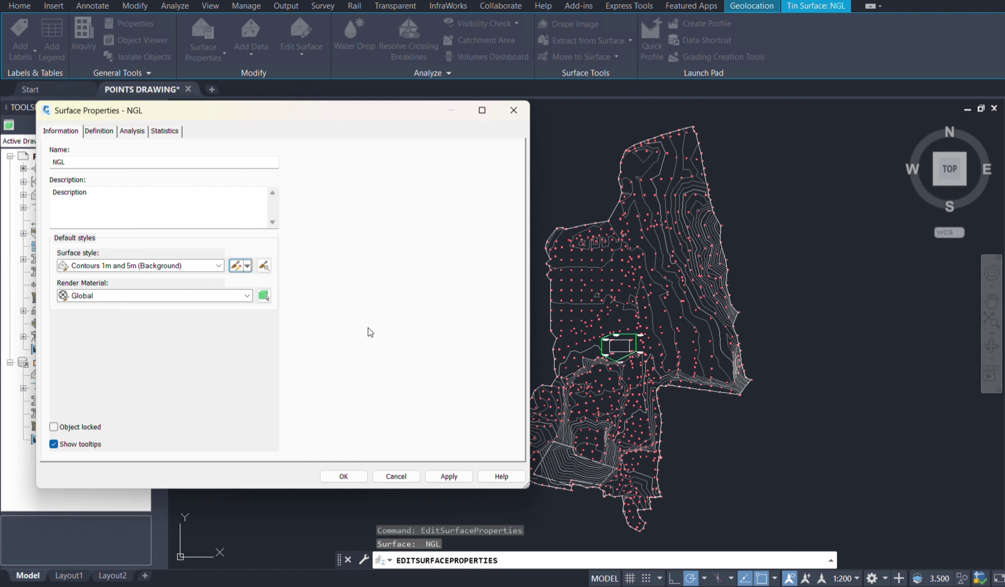
{"action": "left_click", "coordinate": [246, 296]}
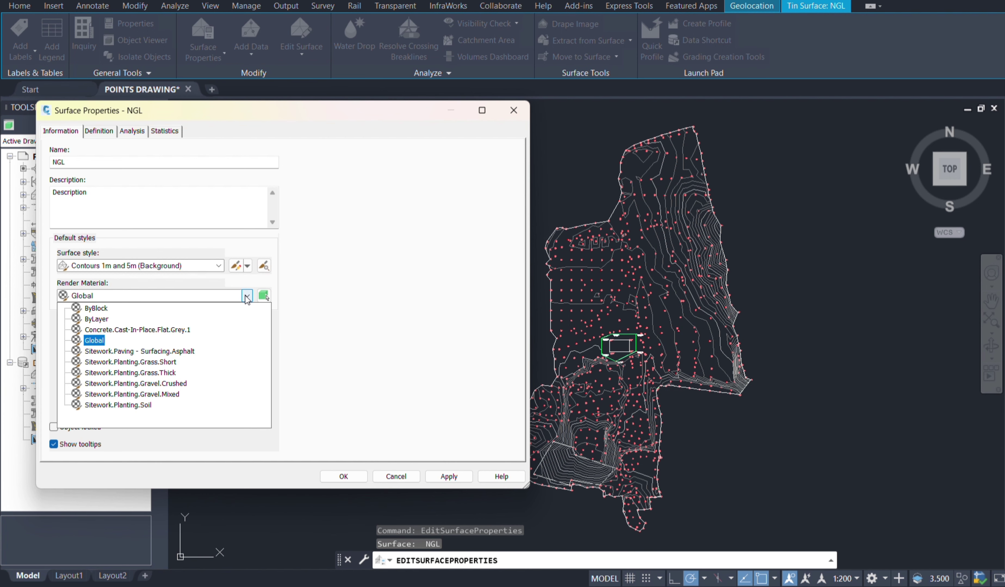
{"action": "left_click", "coordinate": [95, 341]}
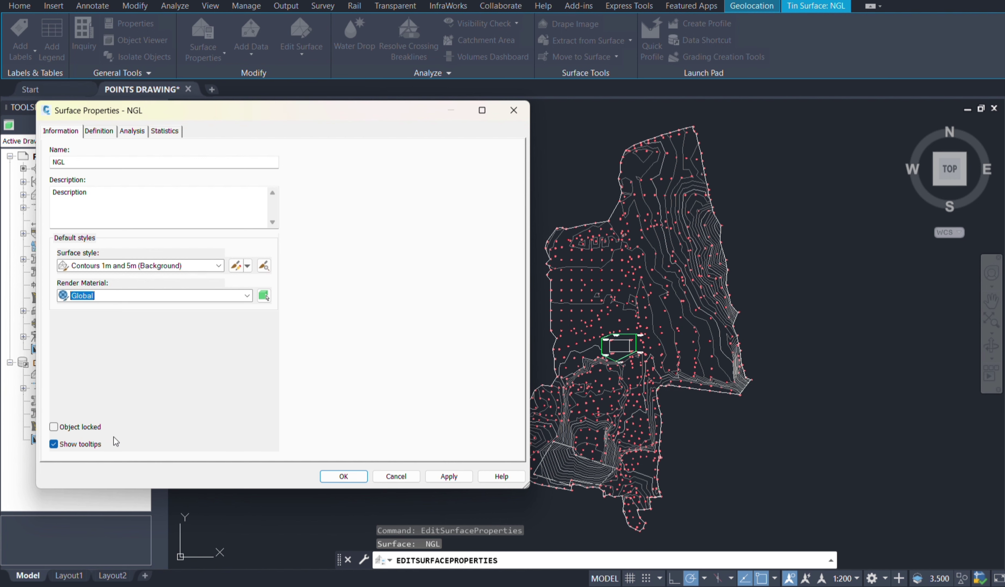
{"action": "left_click", "coordinate": [450, 477]}
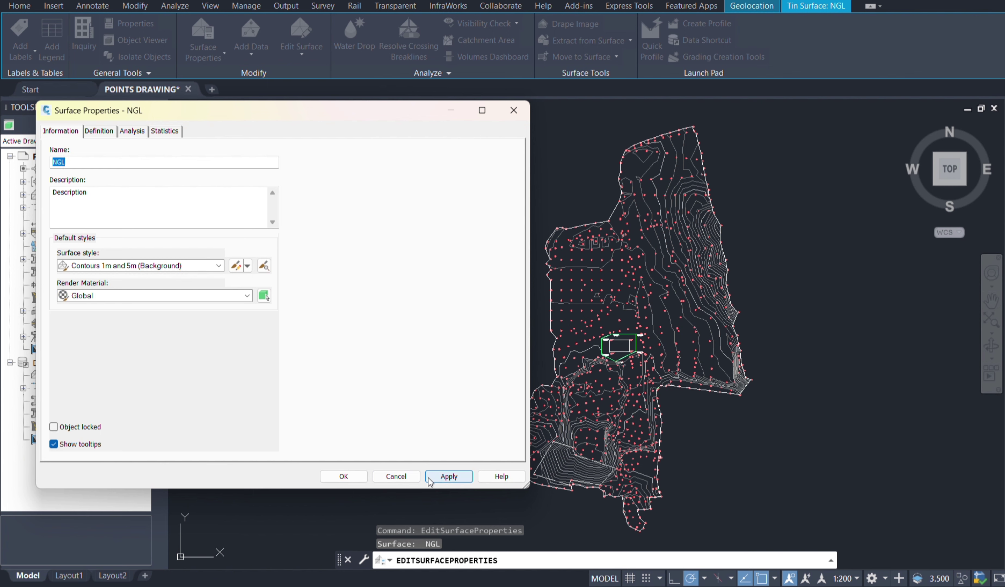
{"action": "left_click", "coordinate": [344, 477]}
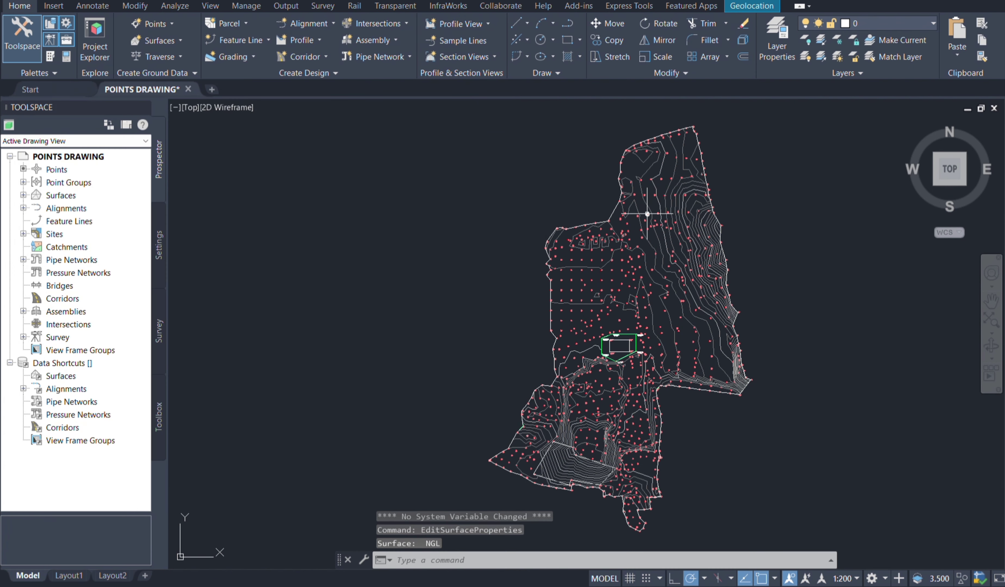
- Reopen the NGL surface's properties, turn on Object locked, and accept the change
{"action": "left_click", "coordinate": [639, 212]}
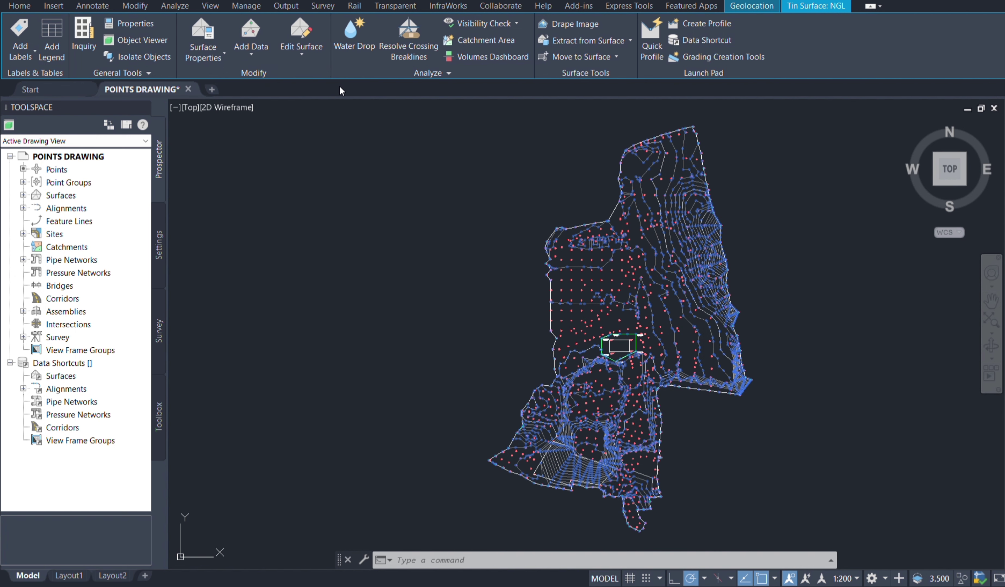
{"action": "left_click", "coordinate": [203, 37]}
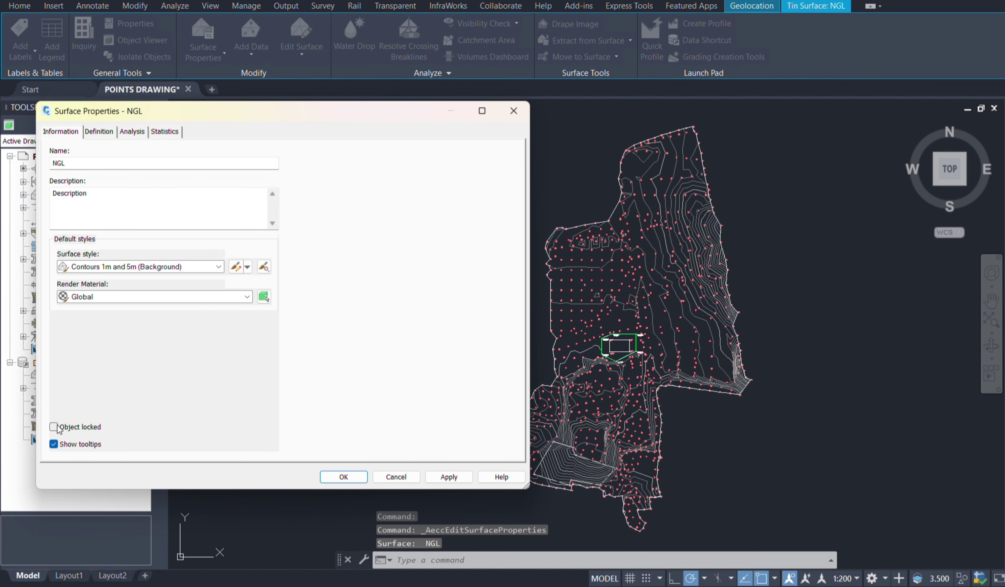
{"action": "left_click", "coordinate": [54, 427]}
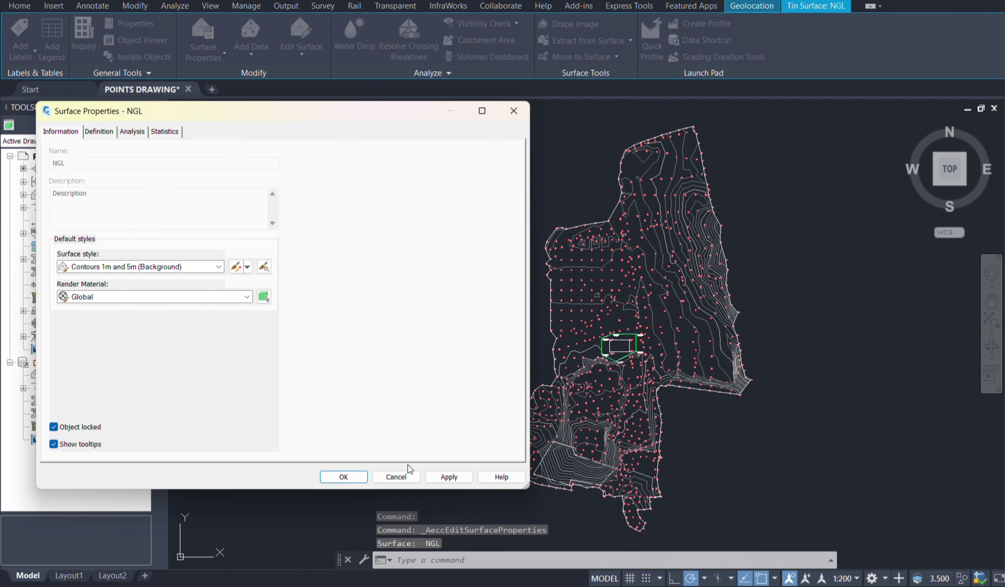
{"action": "left_click", "coordinate": [449, 477]}
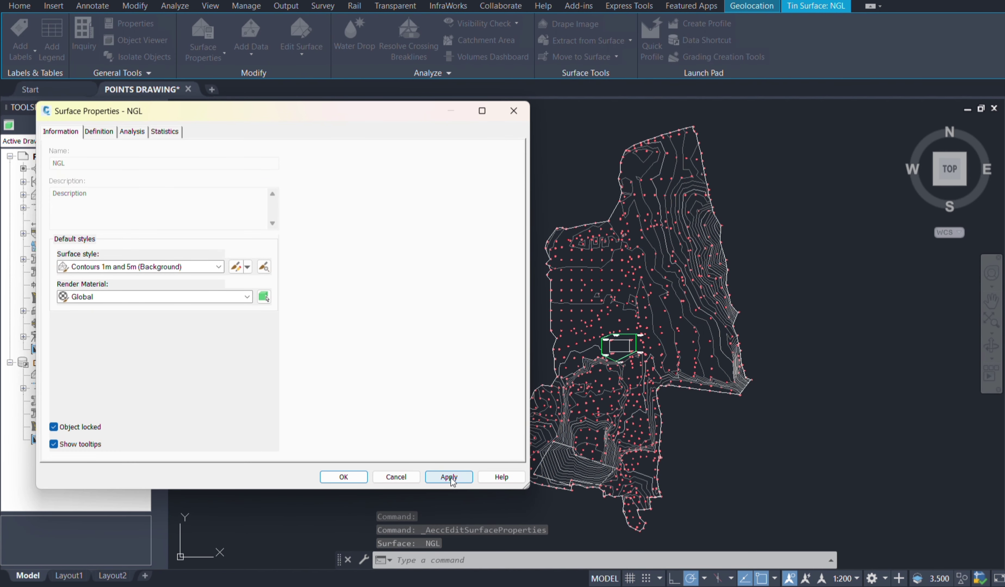
{"action": "left_click", "coordinate": [344, 477]}
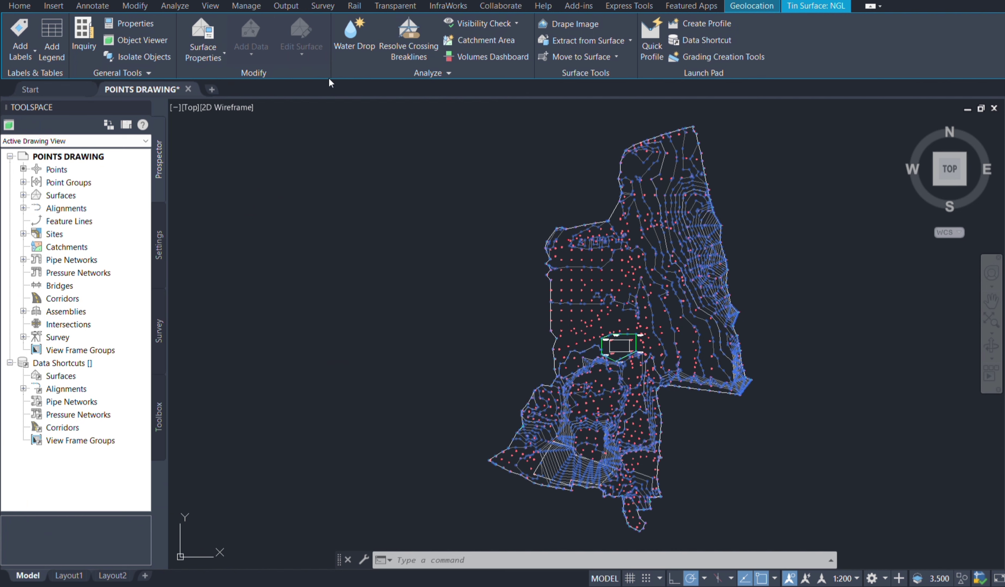
- Reopen the NGL surface's properties, turn off Object locked, and accept the change
{"action": "left_click", "coordinate": [207, 30]}
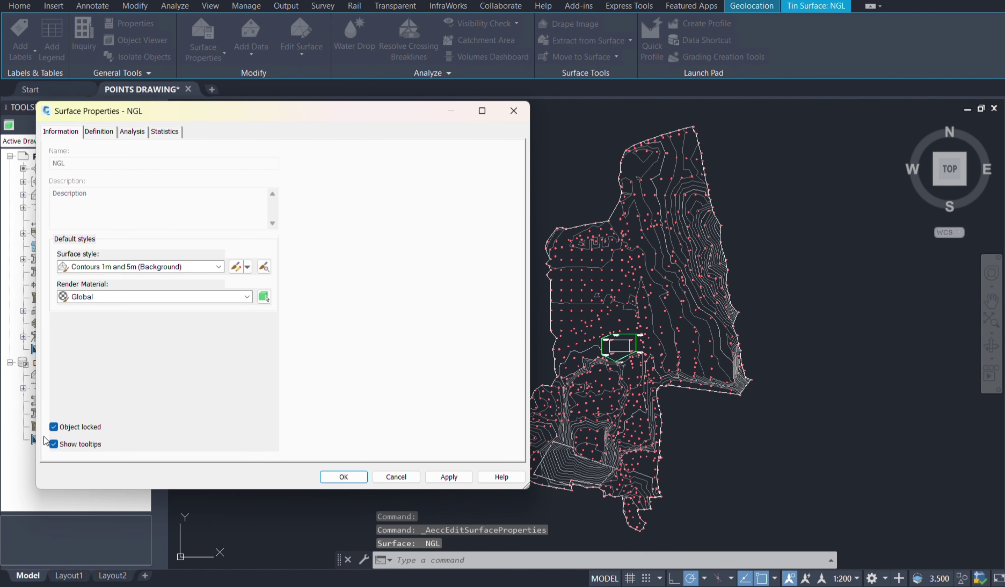
{"action": "left_click", "coordinate": [54, 428]}
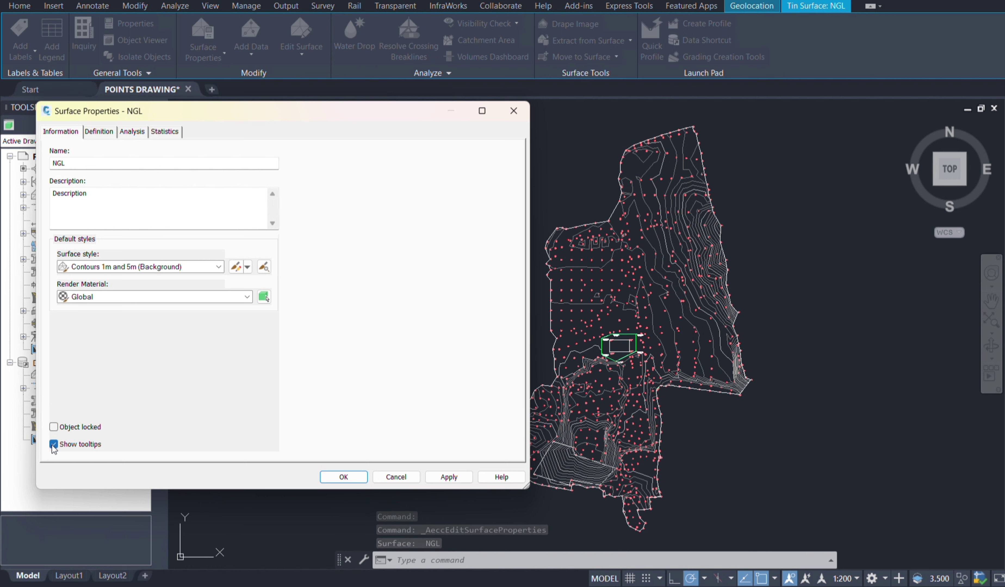
{"action": "left_click_drag", "start_coordinate": [42, 435], "coordinate": [114, 456], "text": "ctrl"}
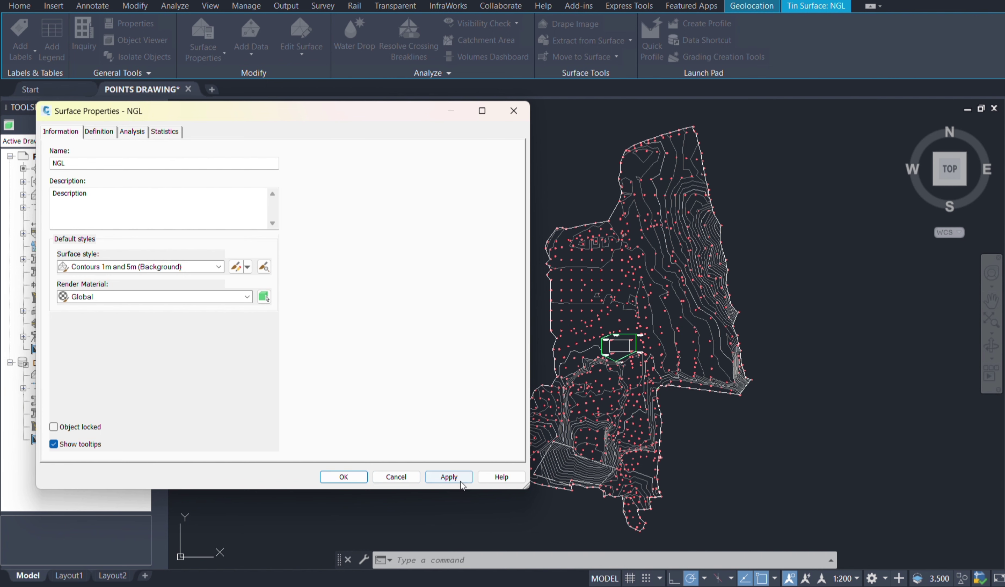
{"action": "left_click", "coordinate": [346, 477]}
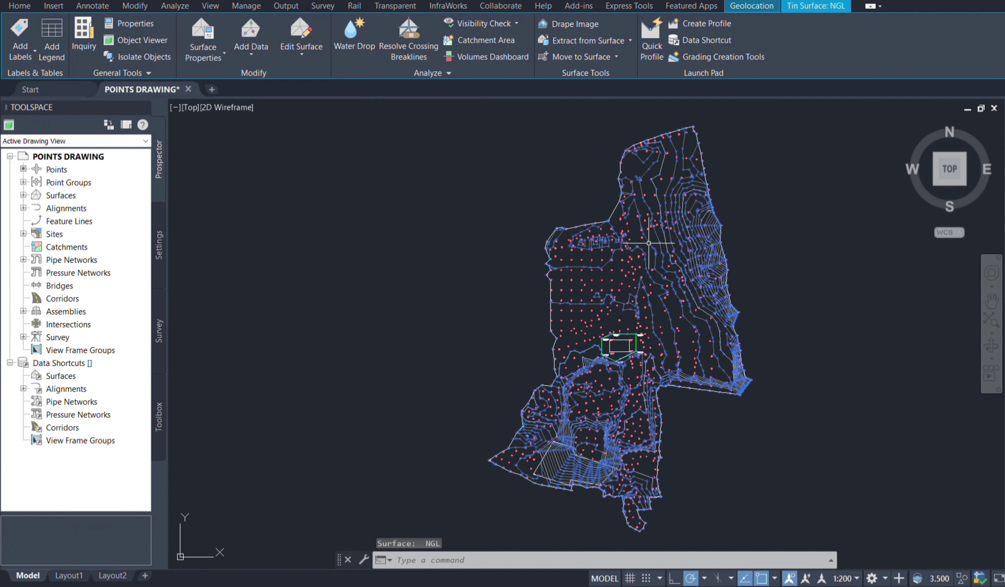
- Turn off Show tooltips in the NGL surface's properties and accept the change
{"action": "mouse_move", "coordinate": [648, 242]}
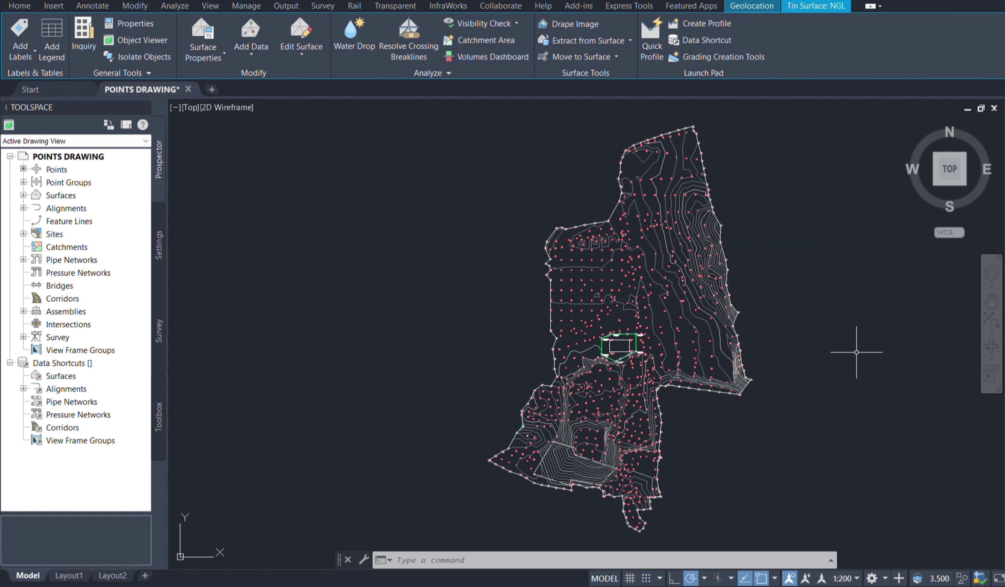
{"action": "left_click", "coordinate": [198, 22]}
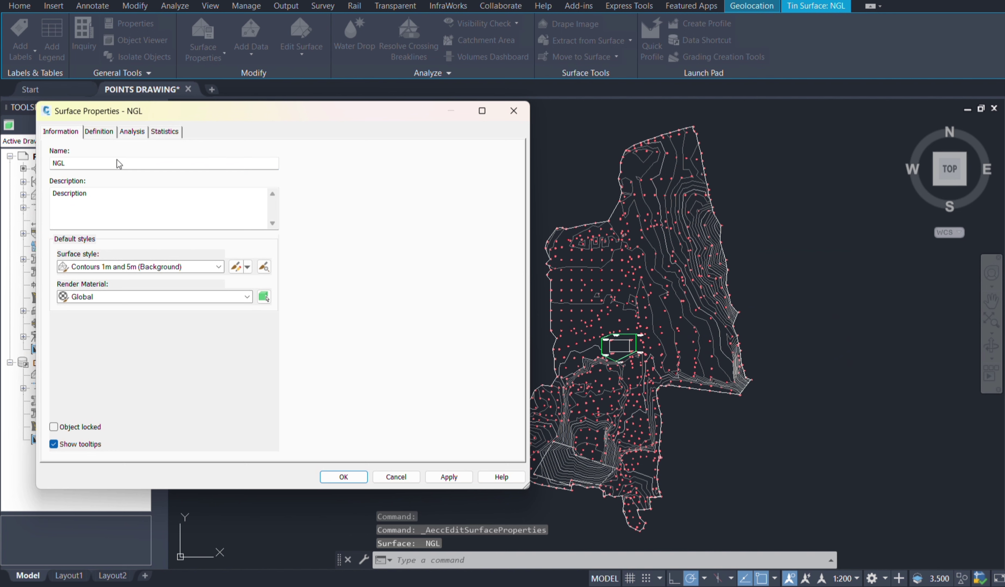
{"action": "left_click", "coordinate": [53, 445]}
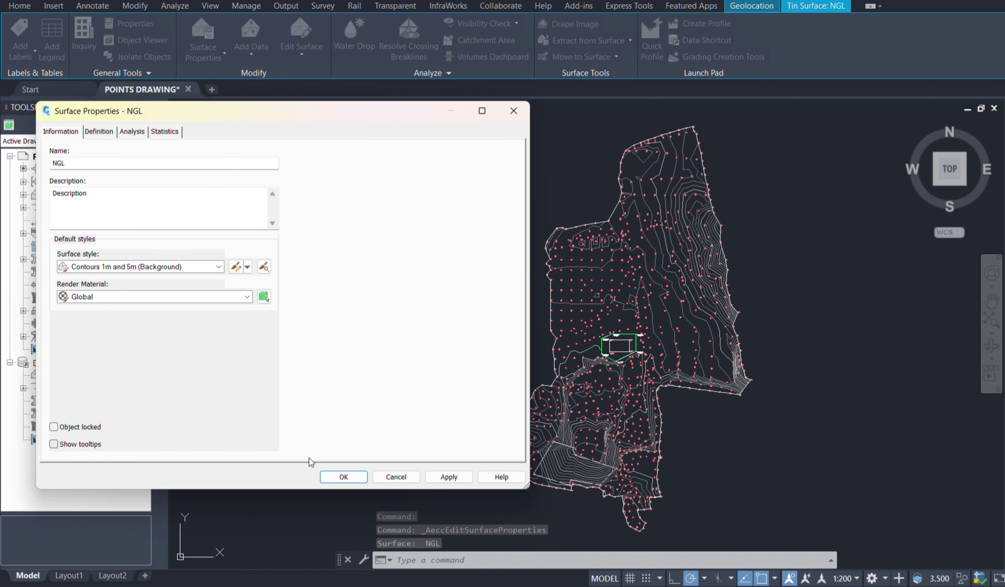
{"action": "left_click", "coordinate": [355, 476]}
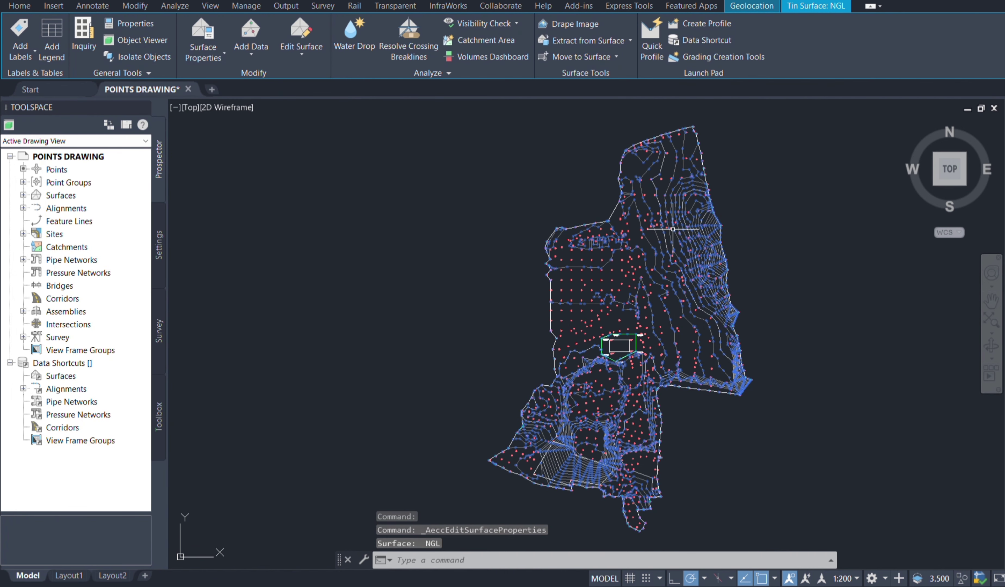
- Reopen the NGL surface's properties, turn Show tooltips back on, and apply it
{"action": "left_click", "coordinate": [211, 29]}
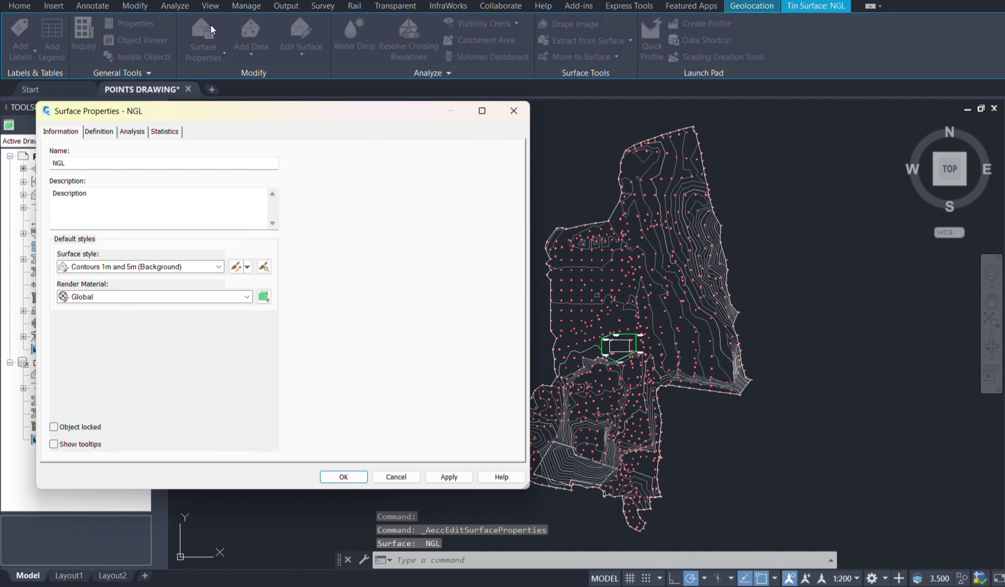
{"action": "left_click", "coordinate": [54, 444]}
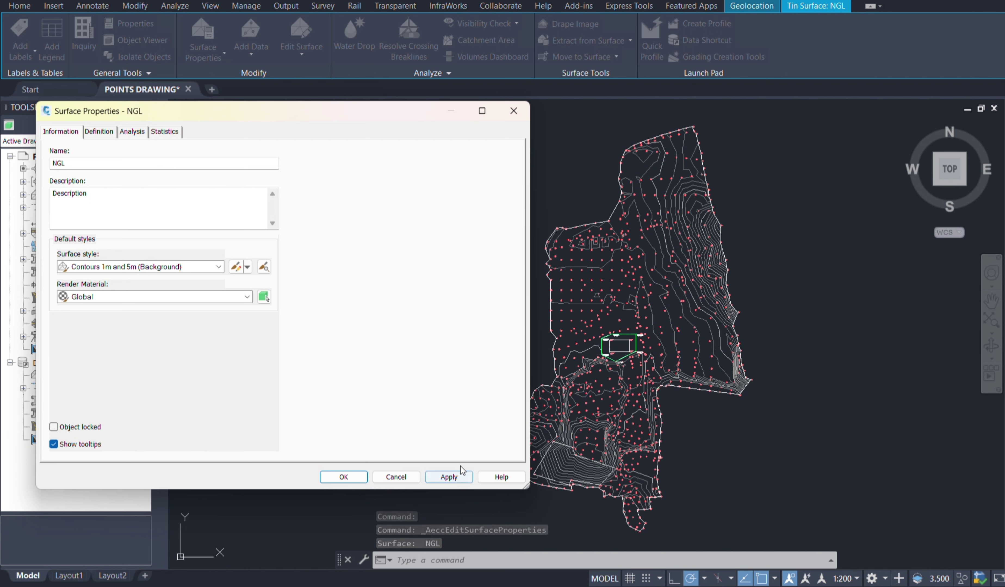
{"action": "left_click", "coordinate": [455, 476]}
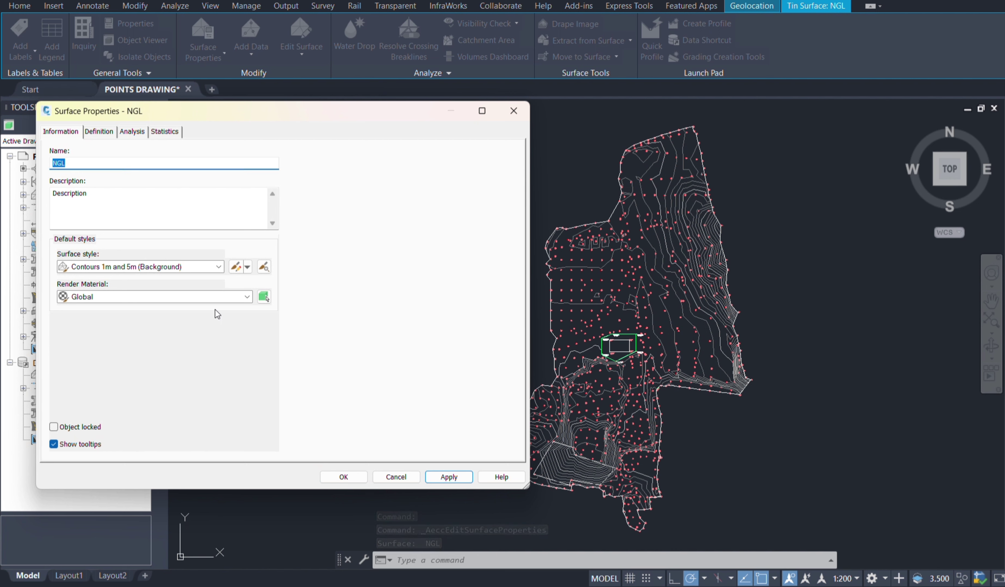
- Disable the outer boundary EXT.BOUNDRY in the NGL surface definition, apply it and rebuild the surface
{"action": "left_click", "coordinate": [101, 132]}
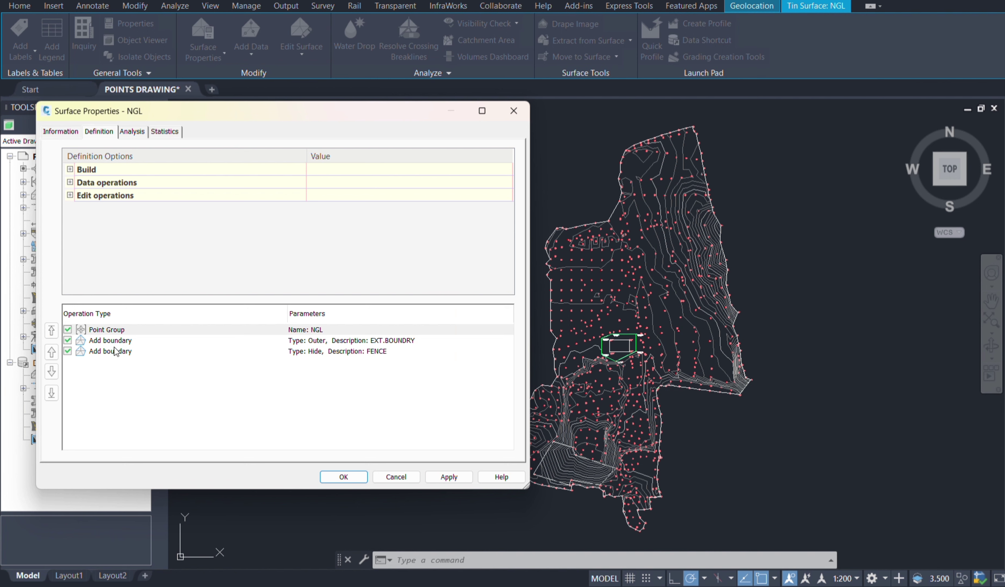
{"action": "left_click", "coordinate": [68, 341]}
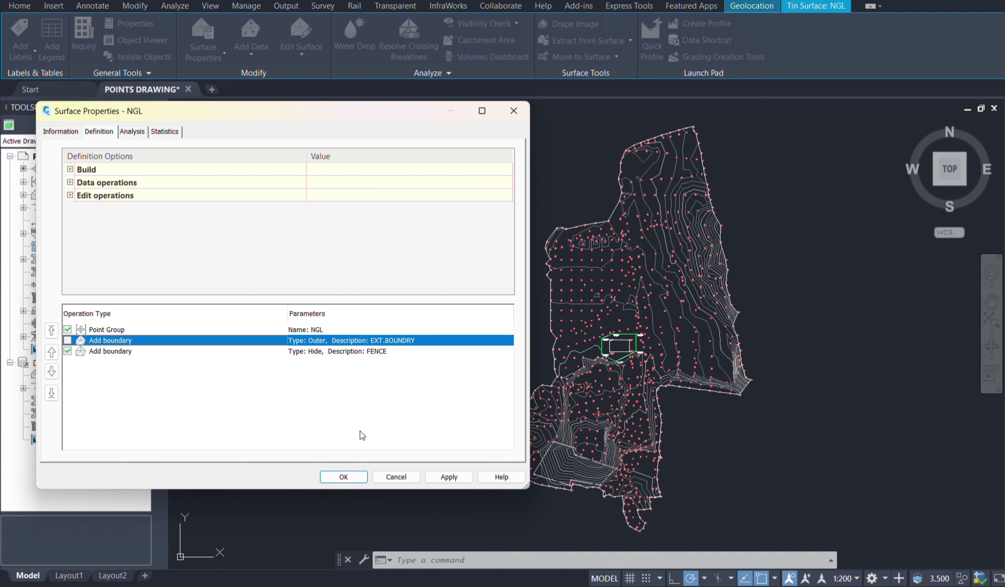
{"action": "left_click", "coordinate": [449, 477]}
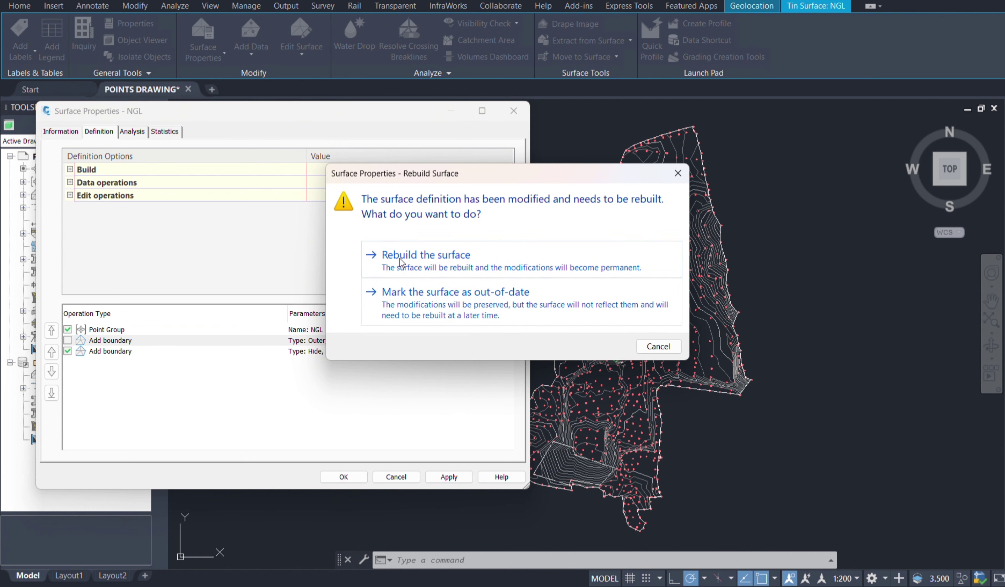
{"action": "left_click", "coordinate": [399, 259]}
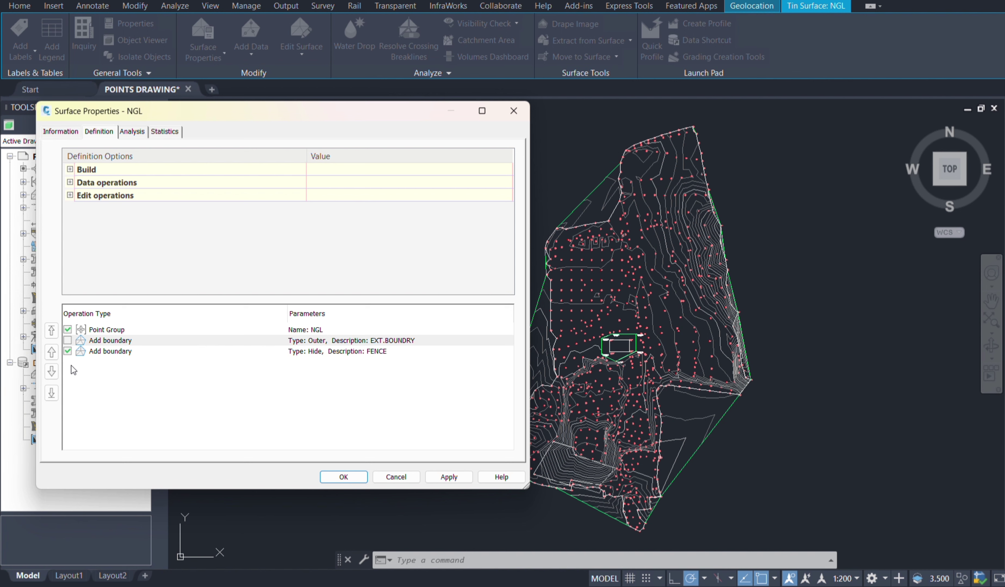
- Re-enable the outer boundary EXT.BOUNDRY in the surface definition, apply it and rebuild the surface
{"action": "left_click", "coordinate": [68, 341]}
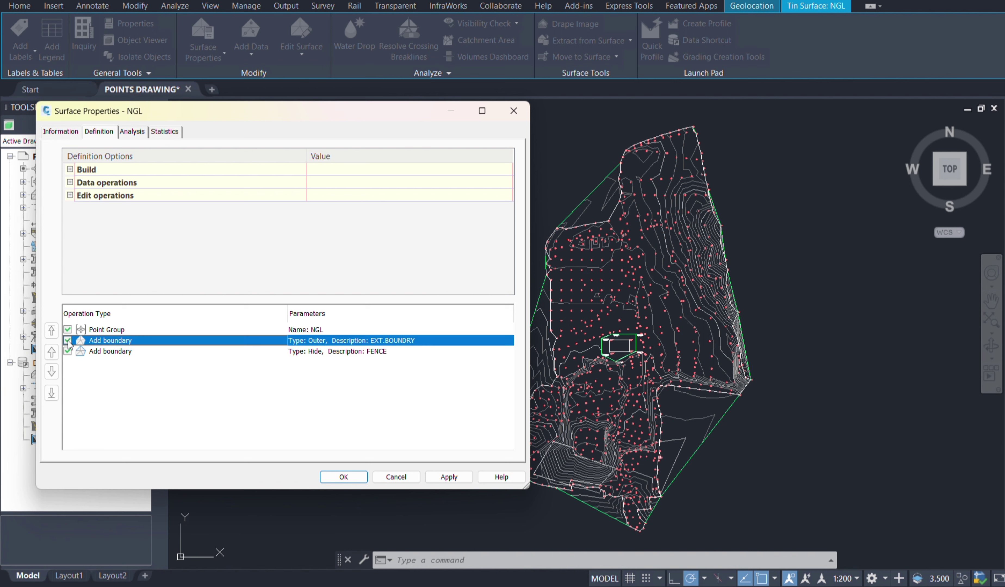
{"action": "left_click", "coordinate": [449, 477]}
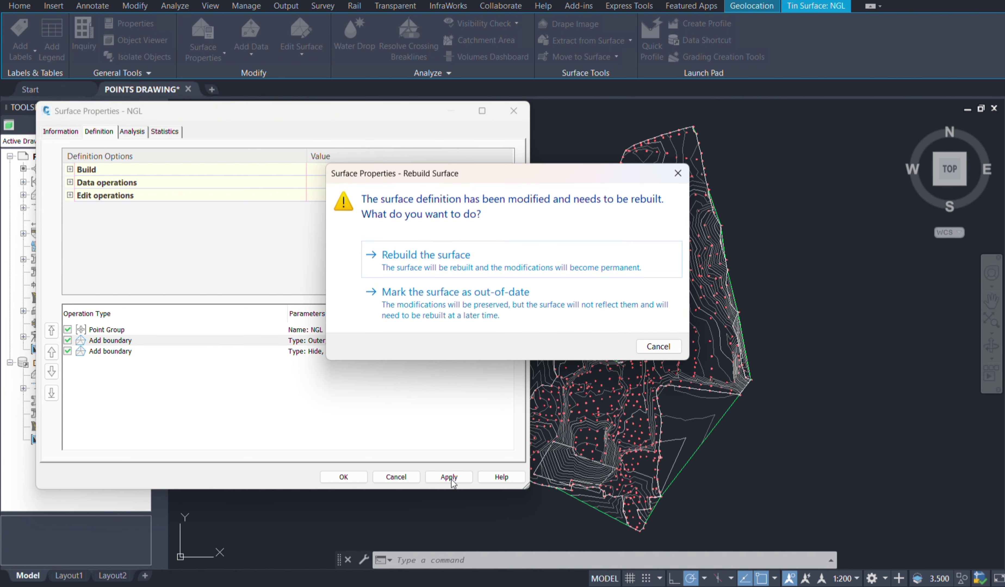
{"action": "left_click", "coordinate": [426, 256]}
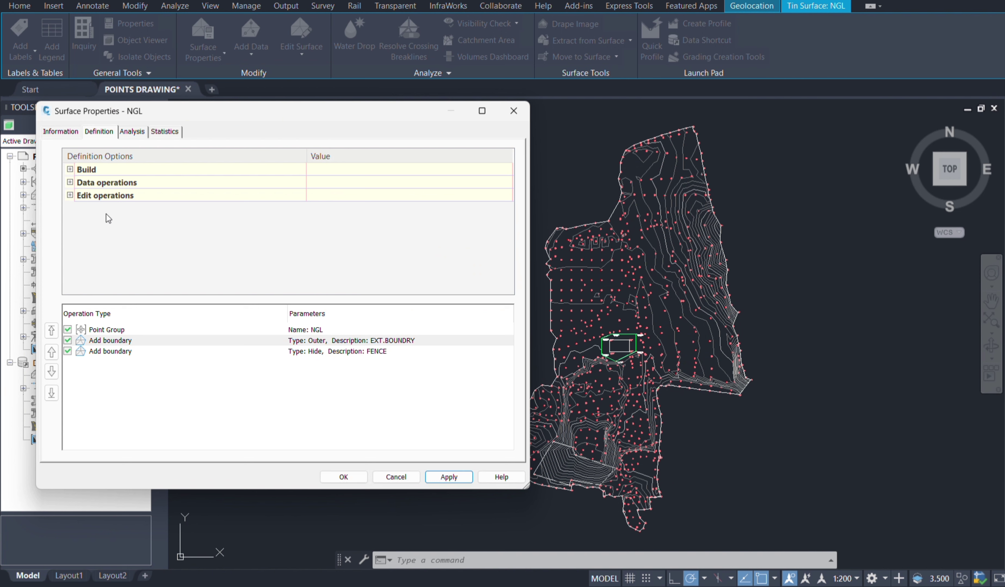
- Examine the data operations and edit operations available in the NGL surface's definition options
{"action": "left_click", "coordinate": [70, 183]}
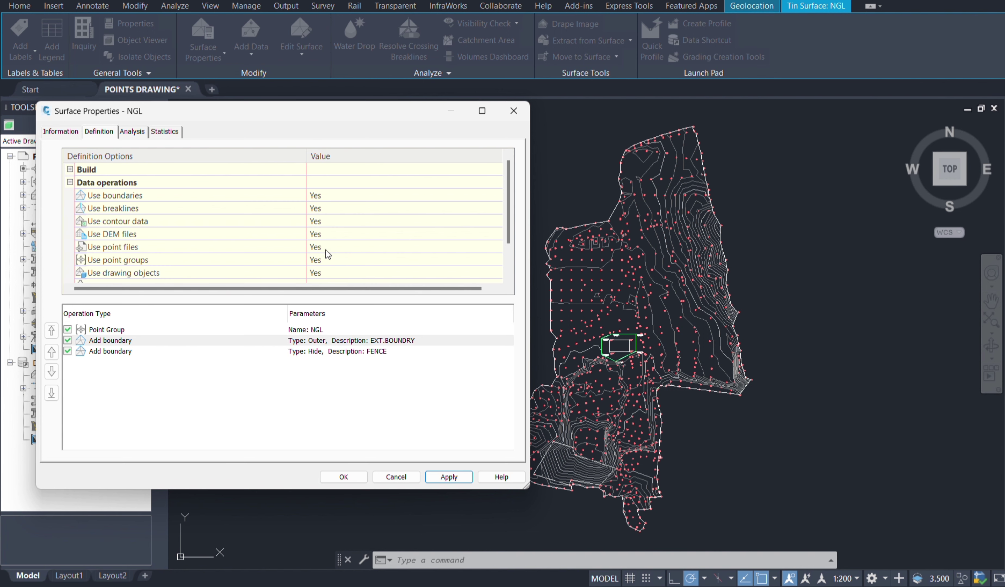
{"action": "scroll", "coordinate": [441, 213], "scroll_direction": "down", "scroll_amount": 1}
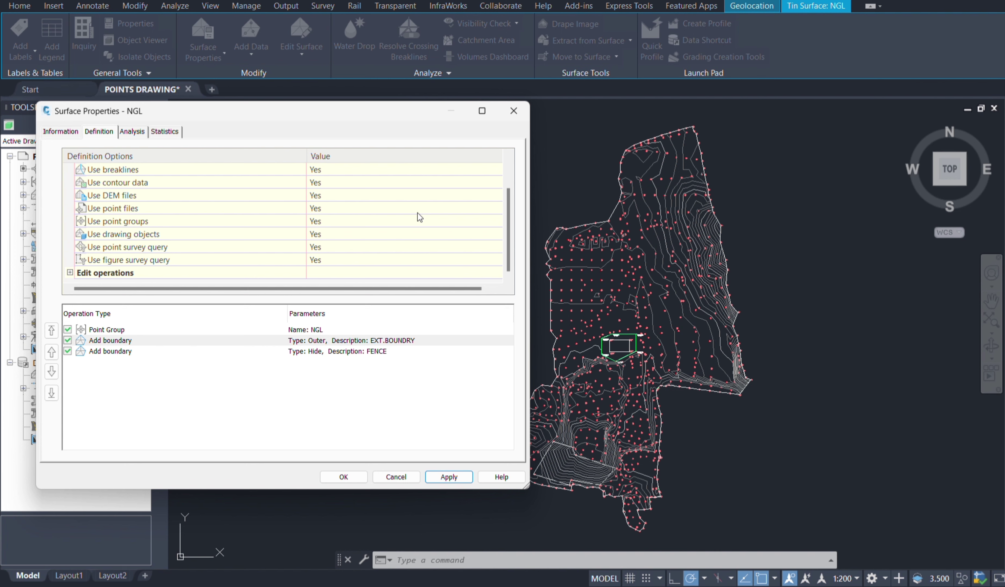
{"action": "scroll", "coordinate": [100, 174], "scroll_direction": "up", "scroll_amount": 1}
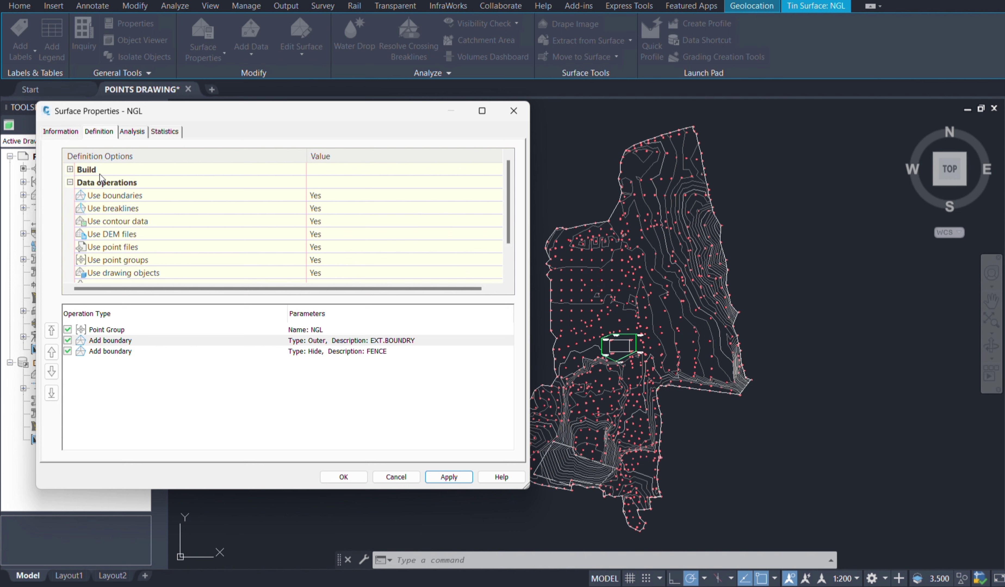
{"action": "left_click", "coordinate": [70, 182]}
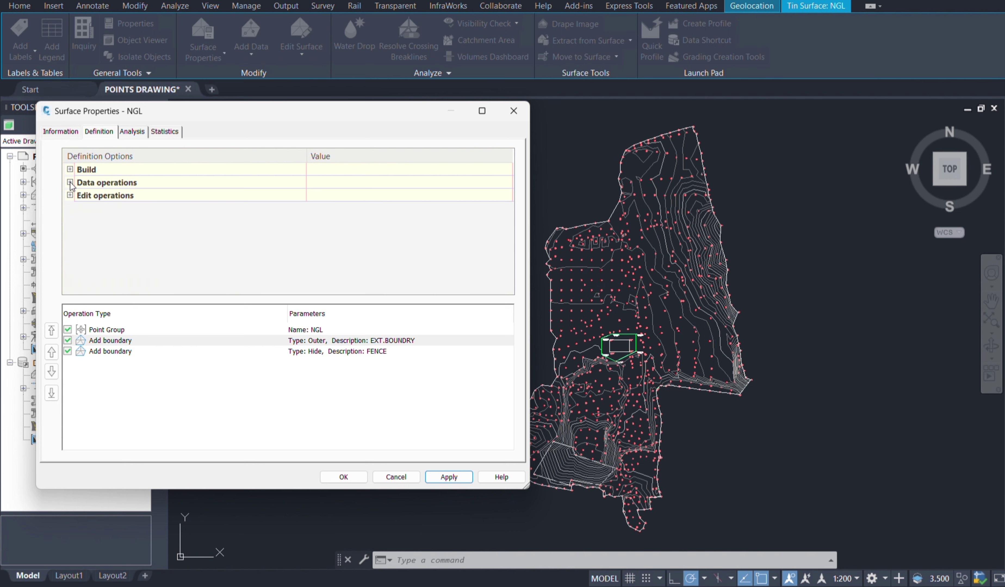
{"action": "left_click", "coordinate": [70, 195]}
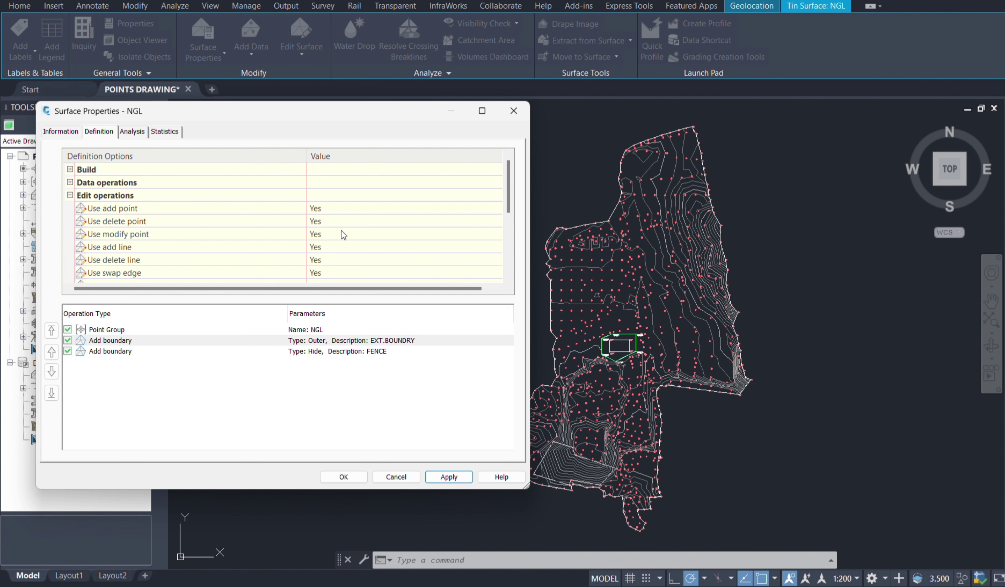
{"action": "scroll", "coordinate": [339, 219], "scroll_direction": "down", "scroll_amount": 1}
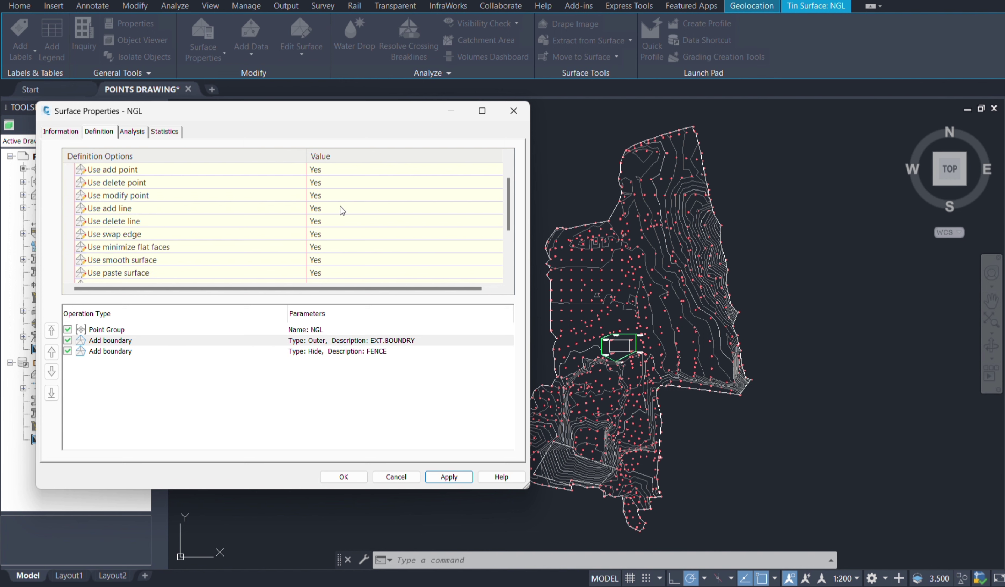
{"action": "scroll", "coordinate": [339, 206], "scroll_direction": "down", "scroll_amount": 3}
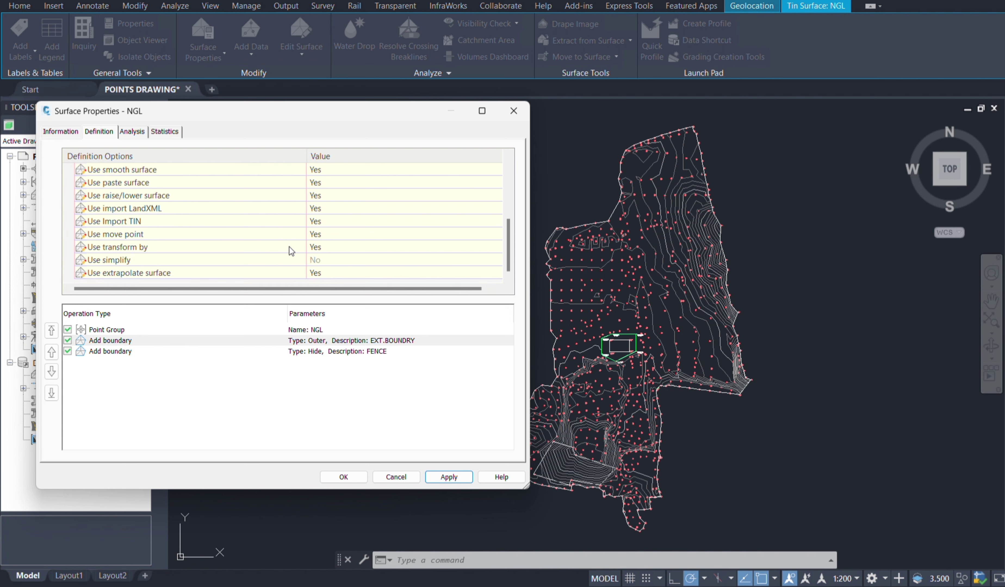
{"action": "scroll", "coordinate": [317, 263], "scroll_direction": "up", "scroll_amount": 4}
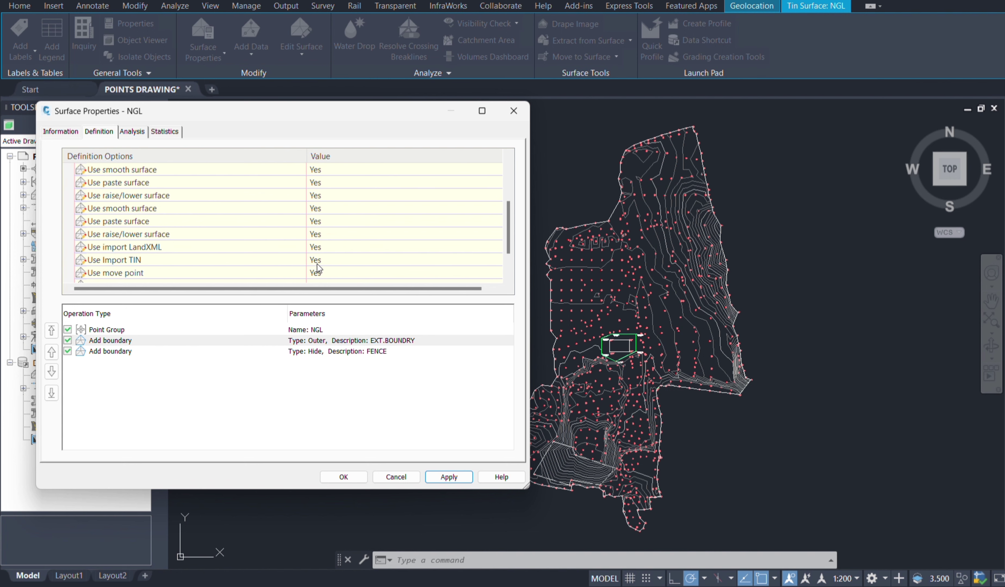
{"action": "double_click", "coordinate": [321, 199]}
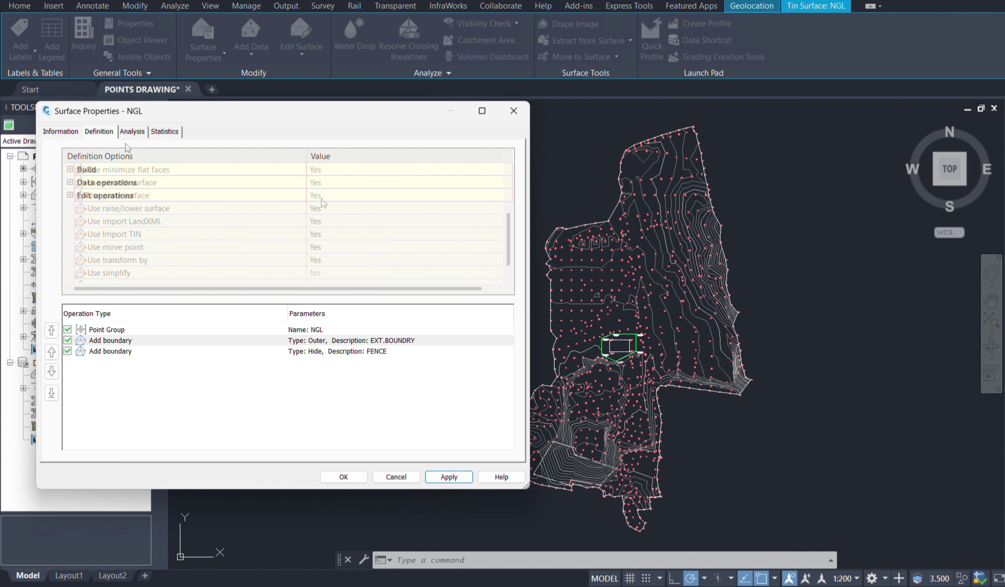
- Turn on the preview for the NGL surface analysis and set the analysis type to Contours
{"action": "left_click", "coordinate": [136, 132]}
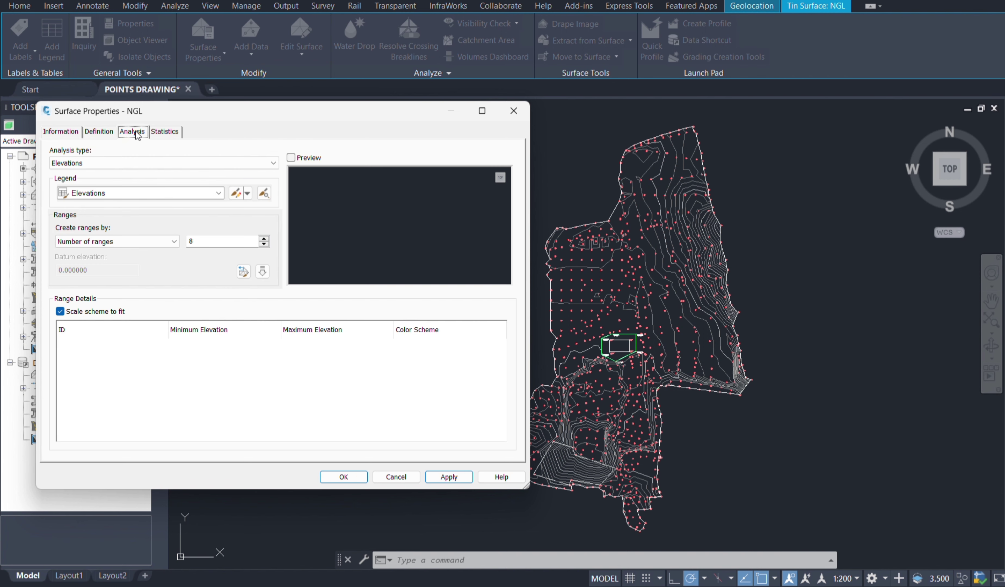
{"action": "left_click", "coordinate": [237, 163]}
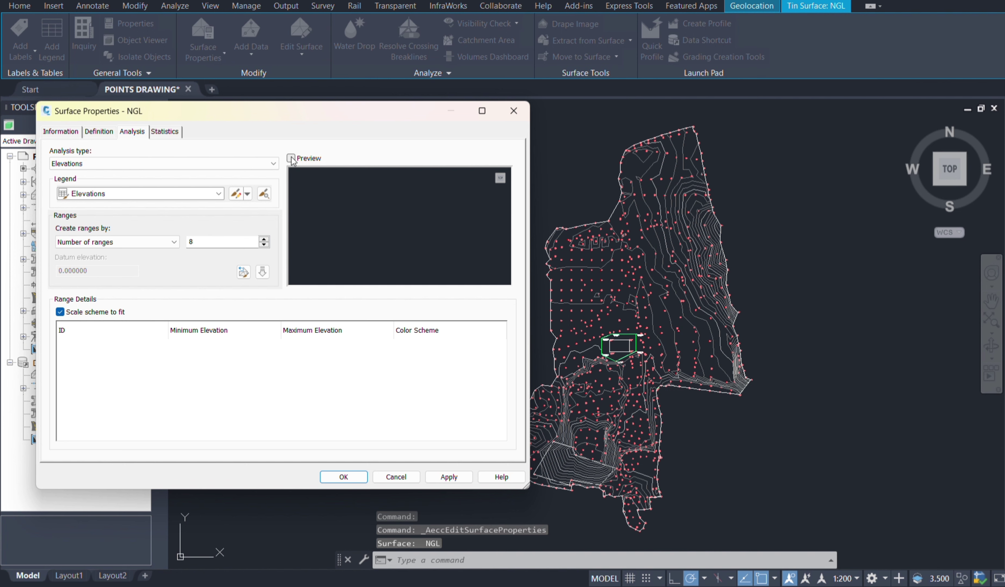
{"action": "left_click", "coordinate": [291, 159]}
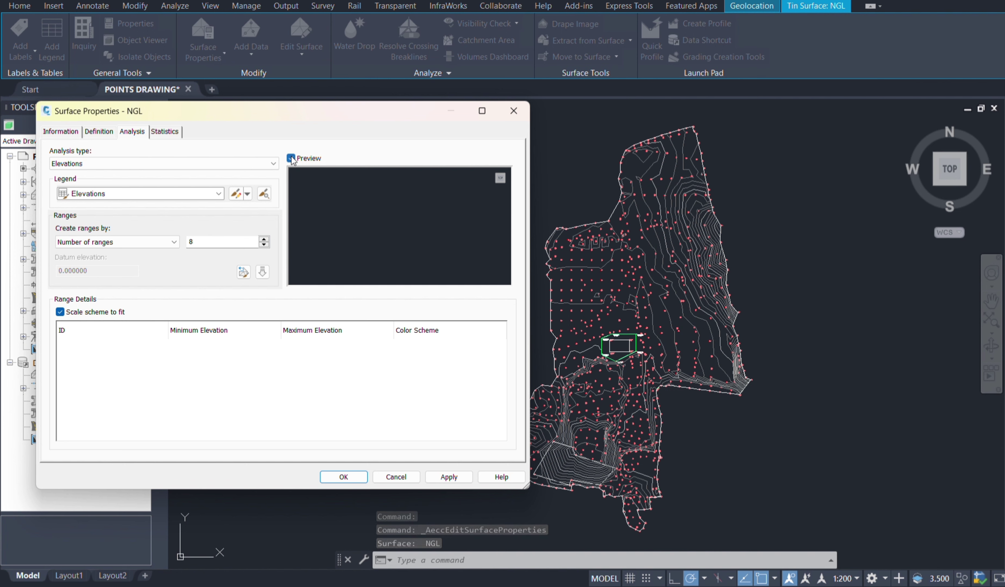
{"action": "left_click", "coordinate": [96, 163]}
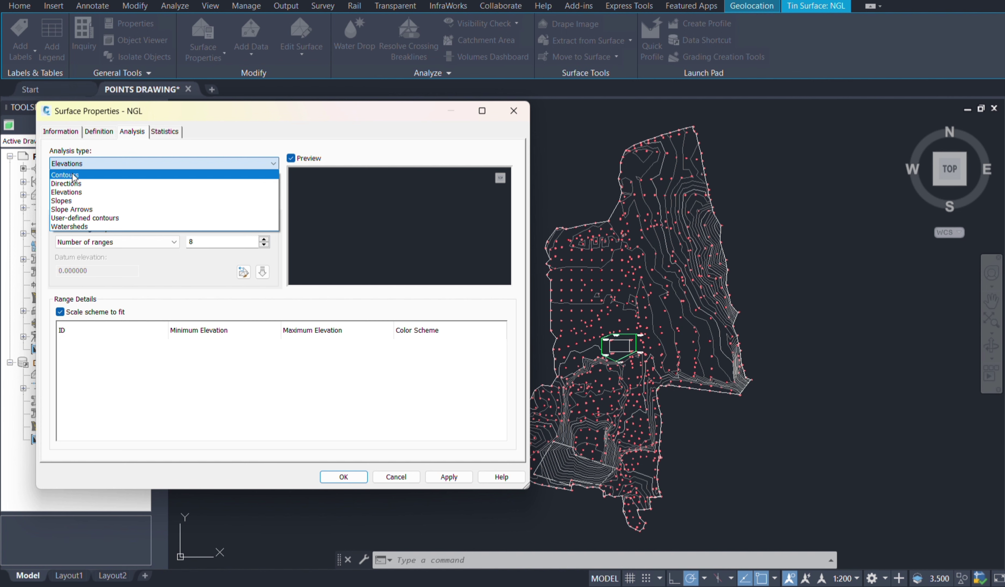
{"action": "left_click", "coordinate": [73, 174]}
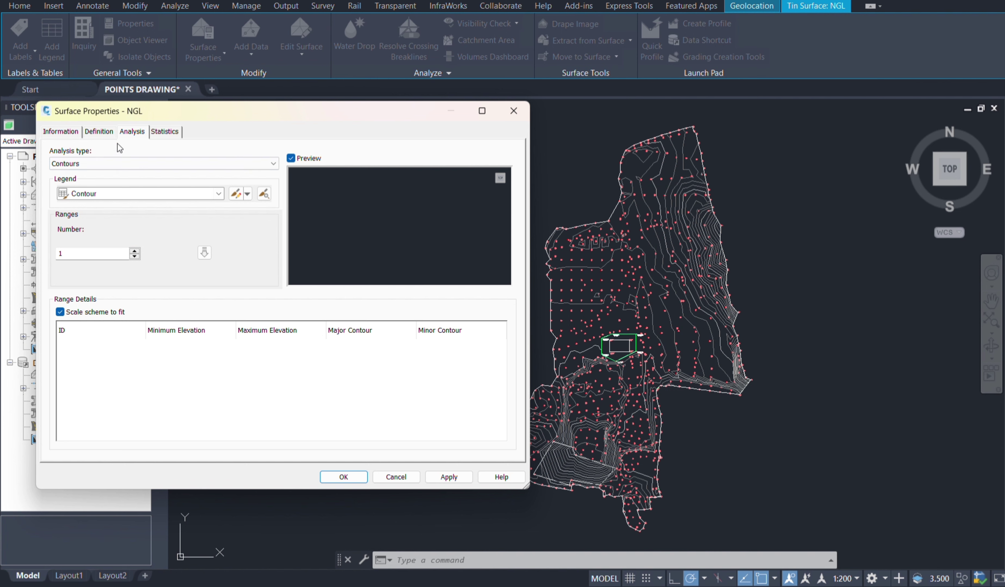
- Check the surface style, then set the number of contour ranges to 6 and run the contour analysis
{"action": "left_click", "coordinate": [71, 133]}
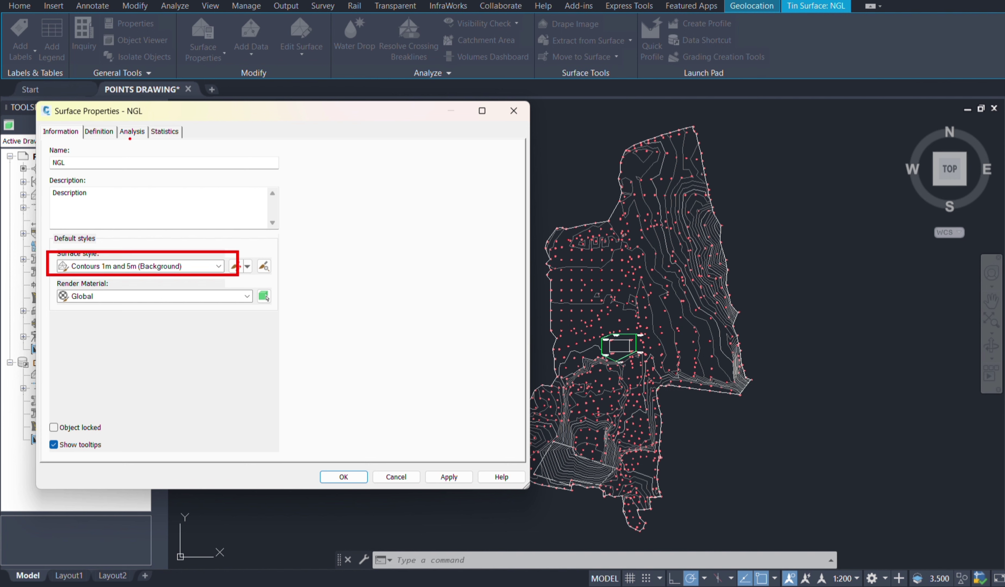
{"action": "left_click", "coordinate": [133, 134]}
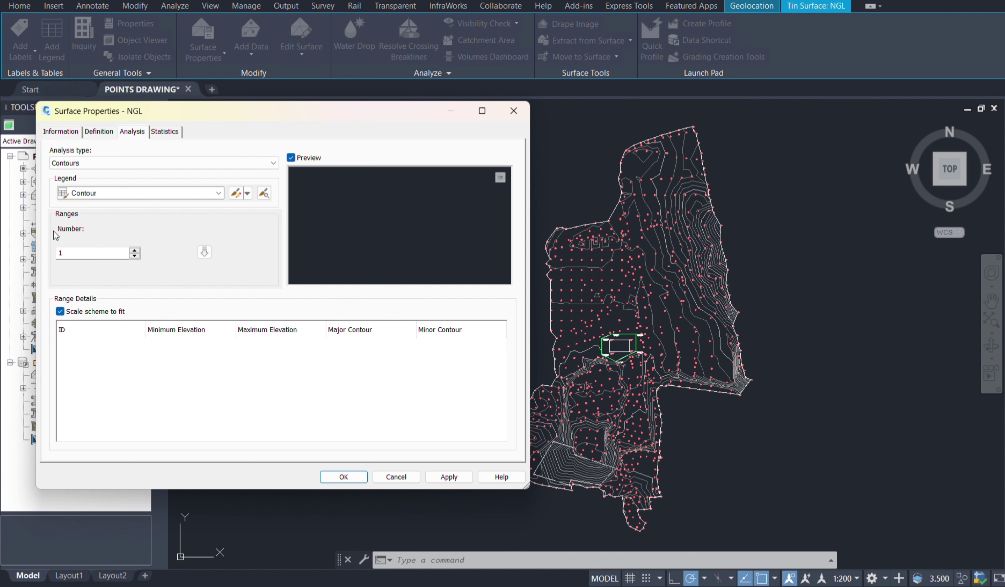
{"action": "left_click", "coordinate": [135, 250]}
{"action": "left_click", "coordinate": [135, 251]}
{"action": "left_click", "coordinate": [135, 251]}
{"action": "left_click", "coordinate": [136, 251]}
{"action": "left_click", "coordinate": [205, 253]}
{"action": "left_click", "coordinate": [205, 253]}
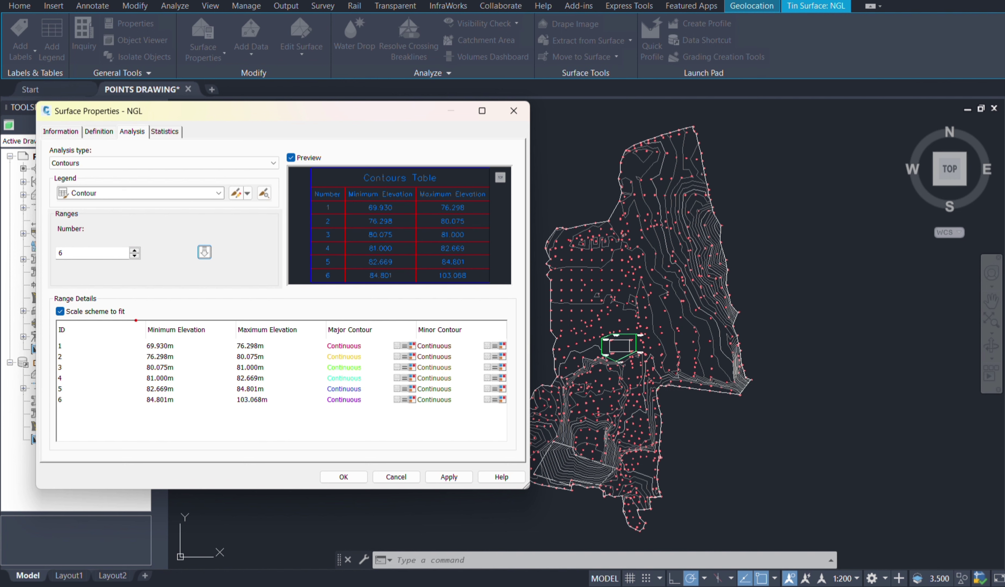
- Examine the minimum and maximum elevations of the contour ranges and open range 1's minimum elevation for editing
{"action": "left_click_drag", "start_coordinate": [134, 320], "coordinate": [304, 412]}
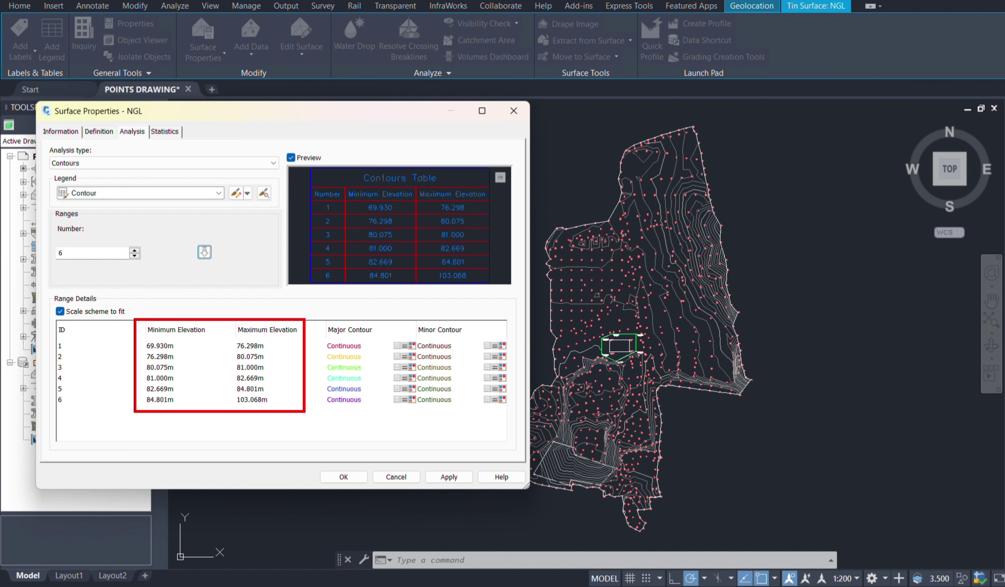
{"action": "key", "text": "Escape"}
{"action": "double_click", "coordinate": [177, 343]}
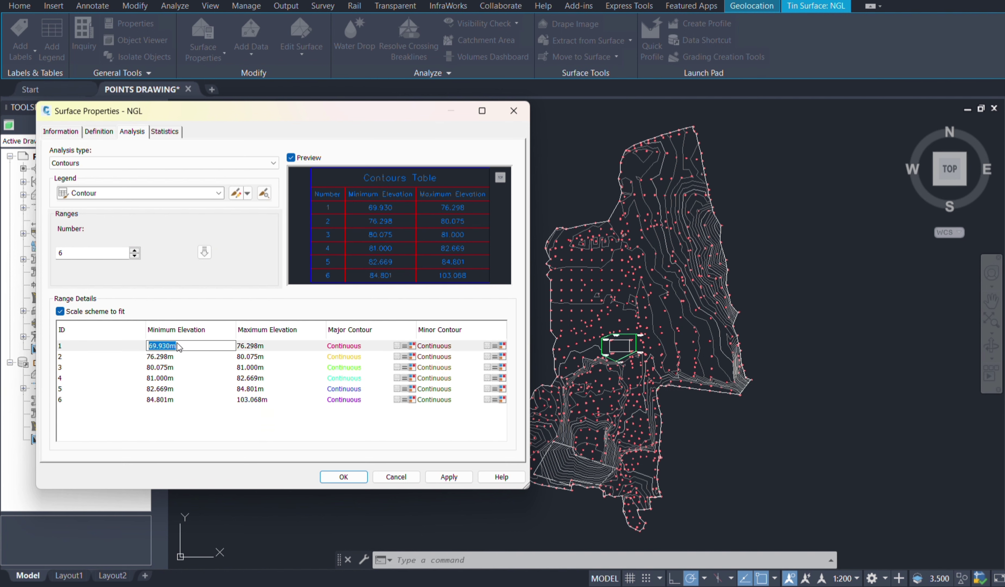
{"action": "key", "text": "Escape"}
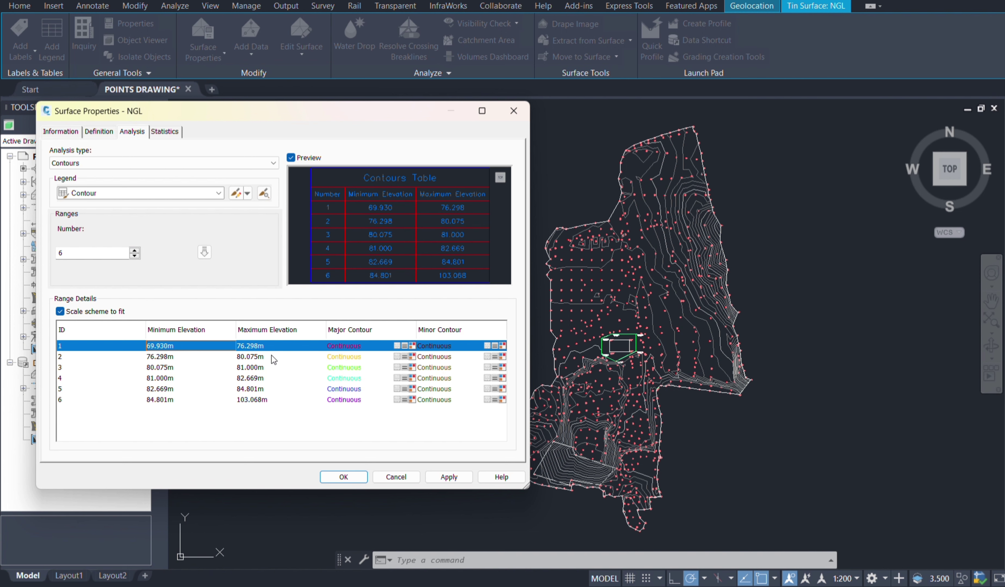
- Inspect the major contour colour and linetype options of range 1 and the lineweight options of range 2
{"action": "left_click", "coordinate": [358, 347]}
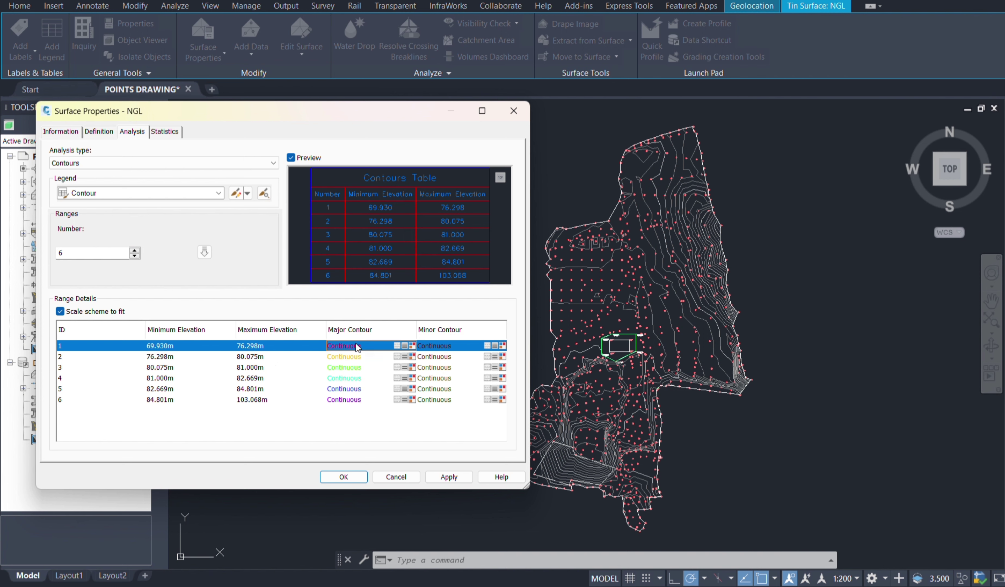
{"action": "left_click", "coordinate": [412, 347]}
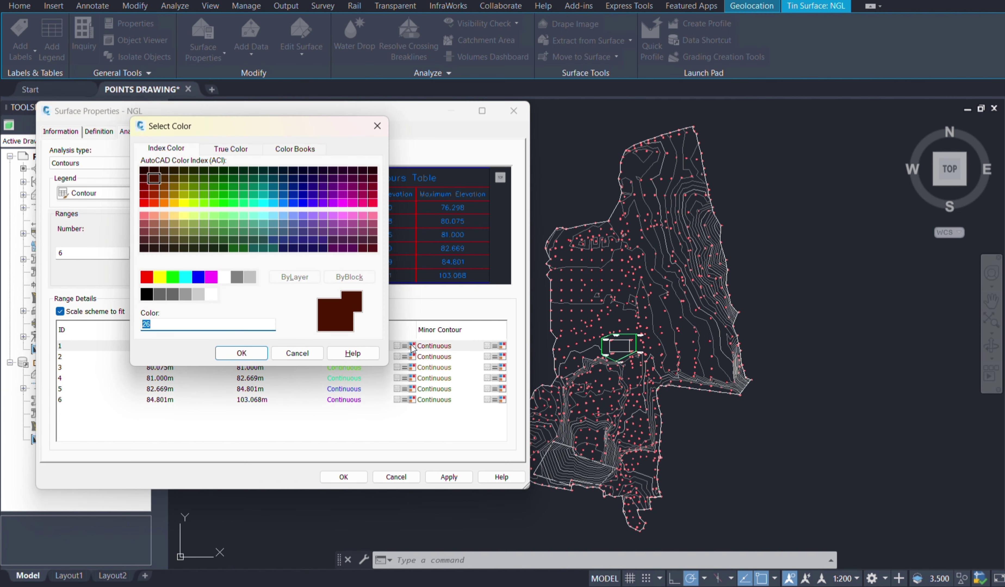
{"action": "double_click", "coordinate": [282, 233]}
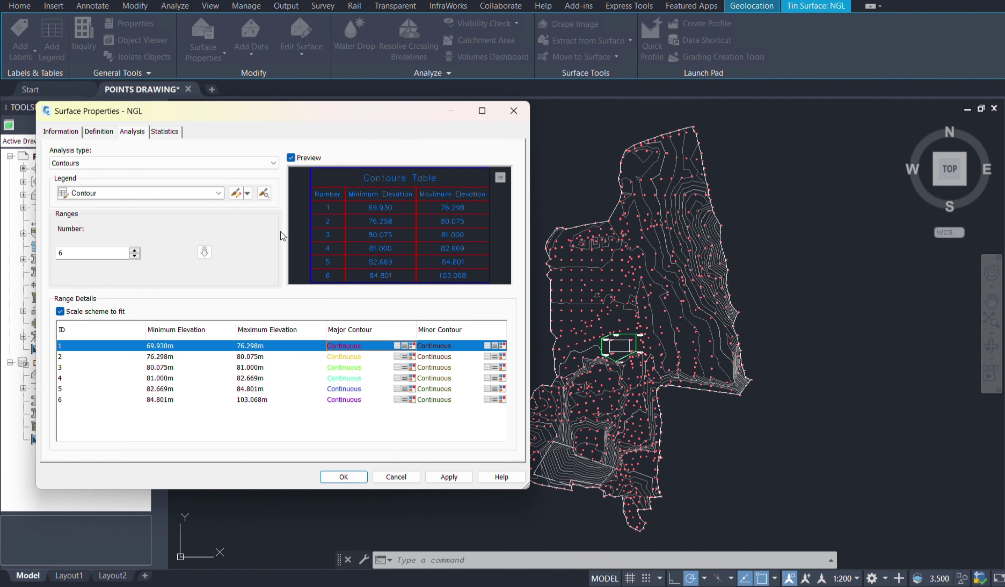
{"action": "left_click", "coordinate": [395, 346]}
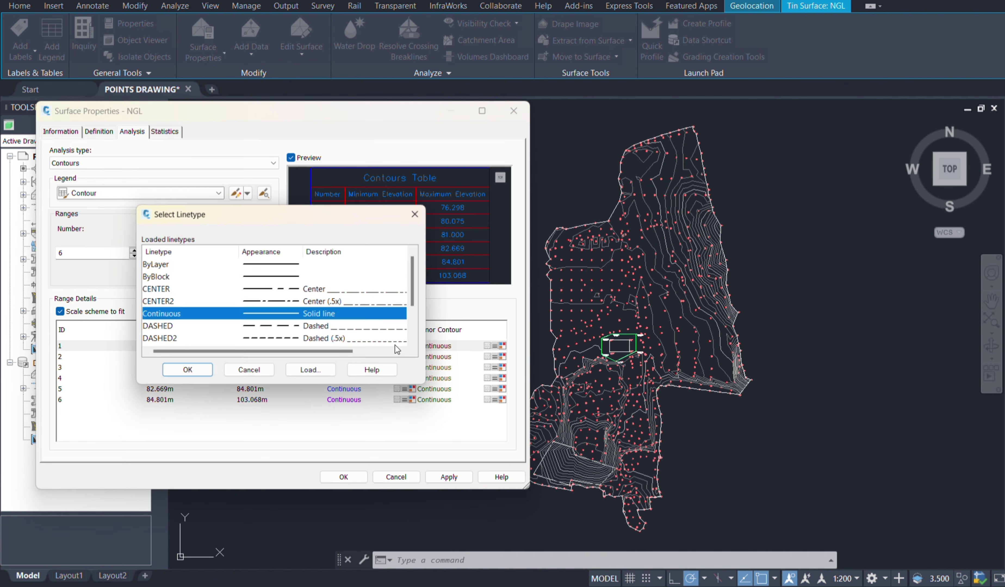
{"action": "left_click", "coordinate": [195, 376]}
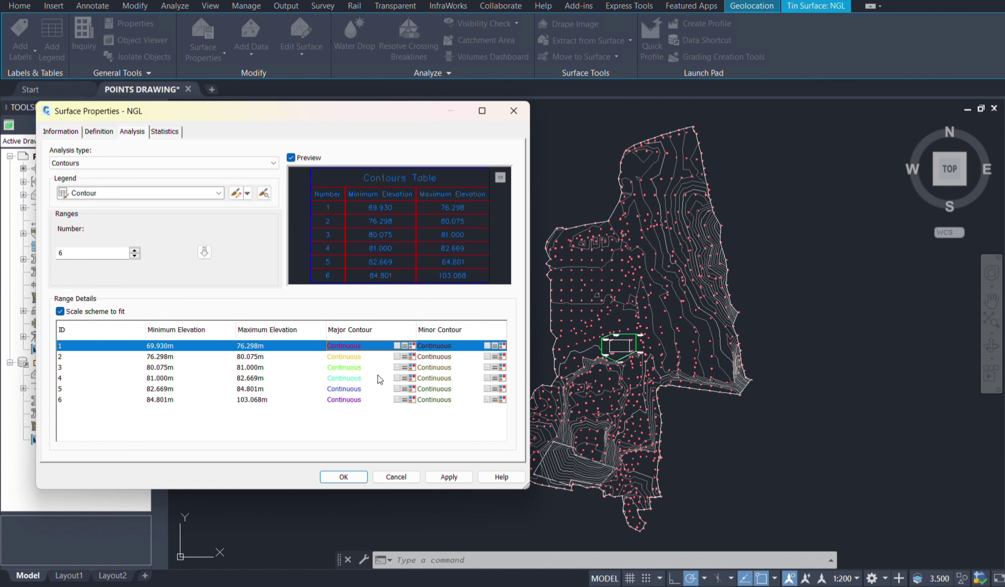
{"action": "left_click", "coordinate": [404, 358]}
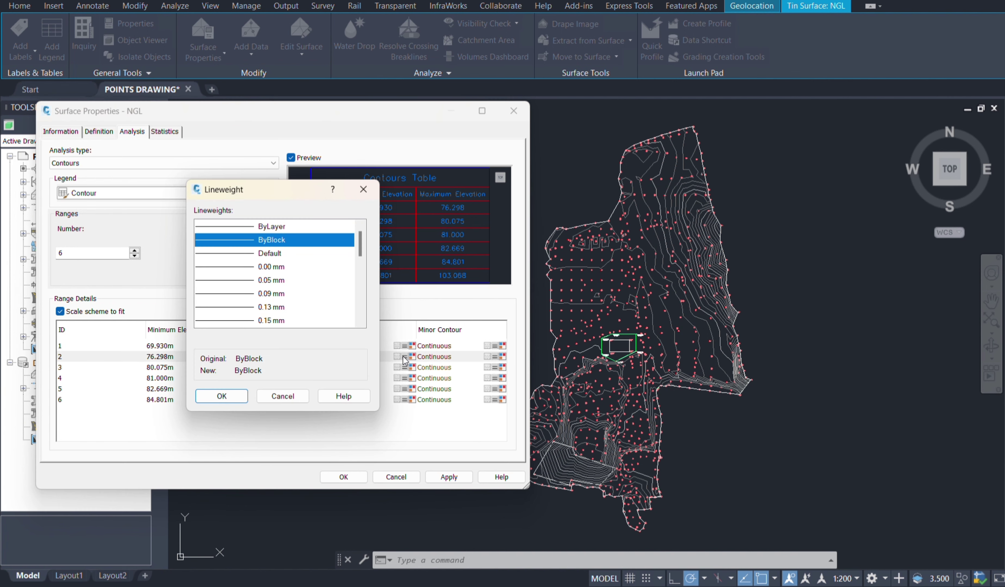
{"action": "left_click", "coordinate": [222, 396]}
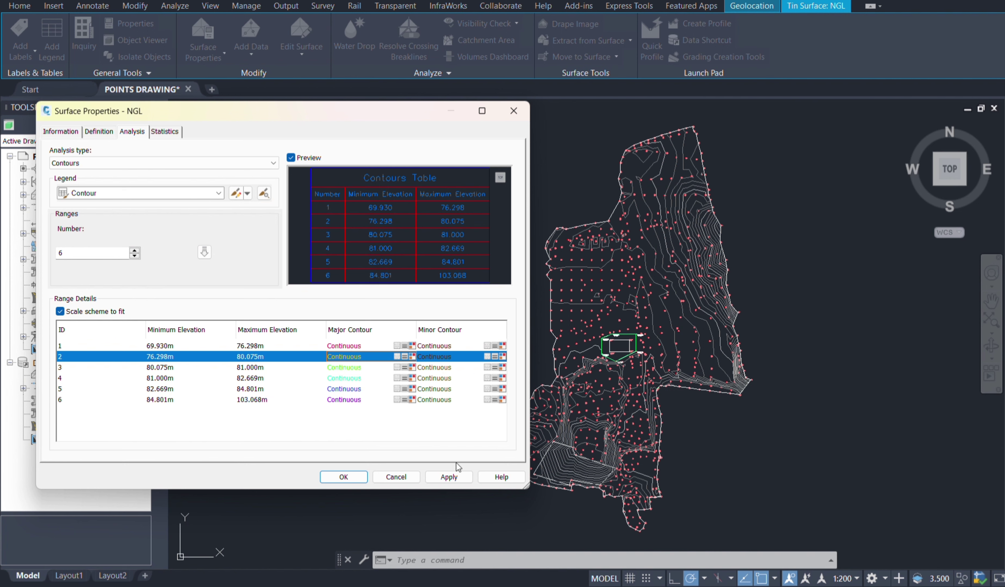
- Apply the contour analysis to the NGL surface and close its properties
{"action": "left_click", "coordinate": [453, 478]}
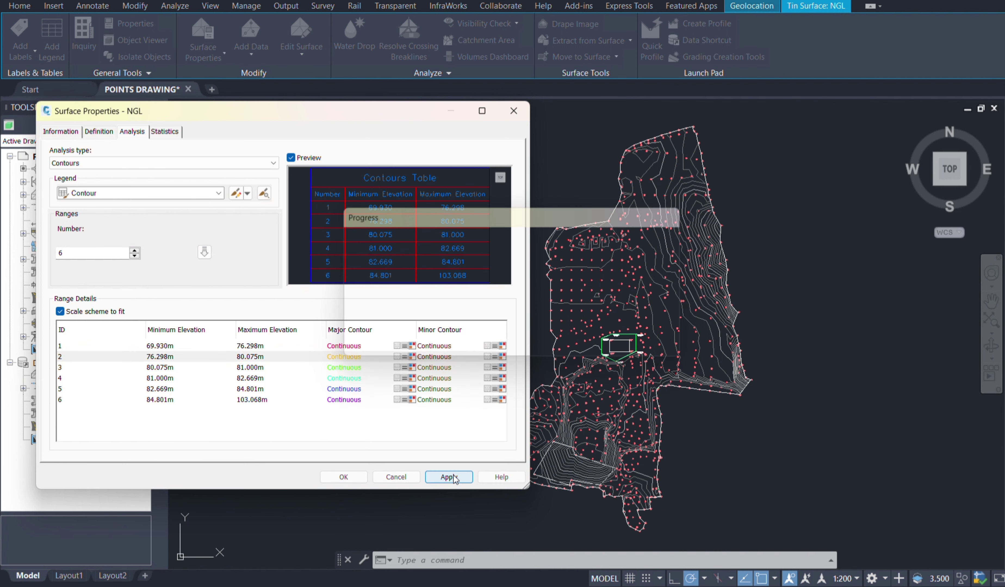
{"action": "left_click", "coordinate": [358, 478]}
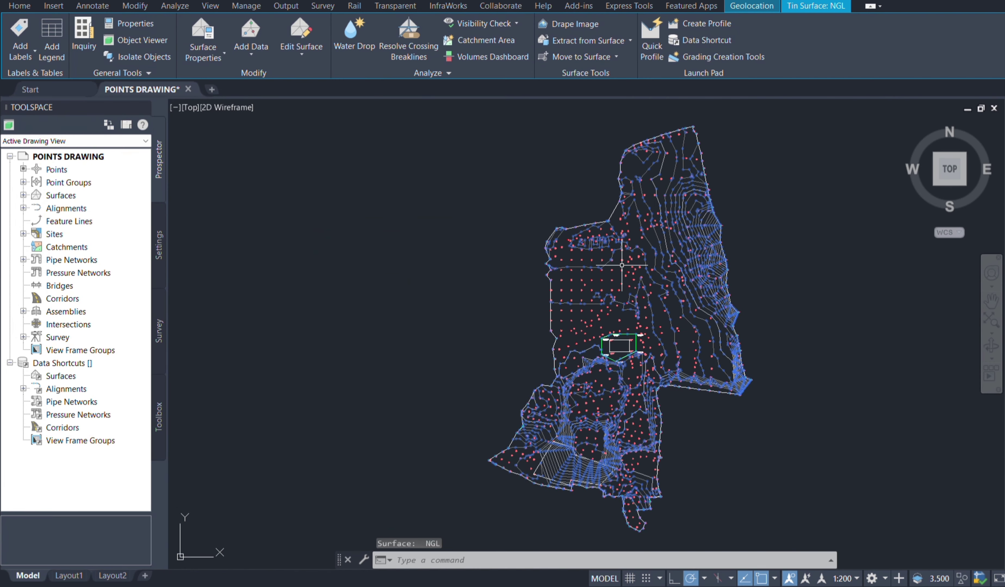
- Edit the NGL surface's style so that its contour ranges have Use Color Scheme set to True, and apply it
{"action": "right_click", "coordinate": [637, 242]}
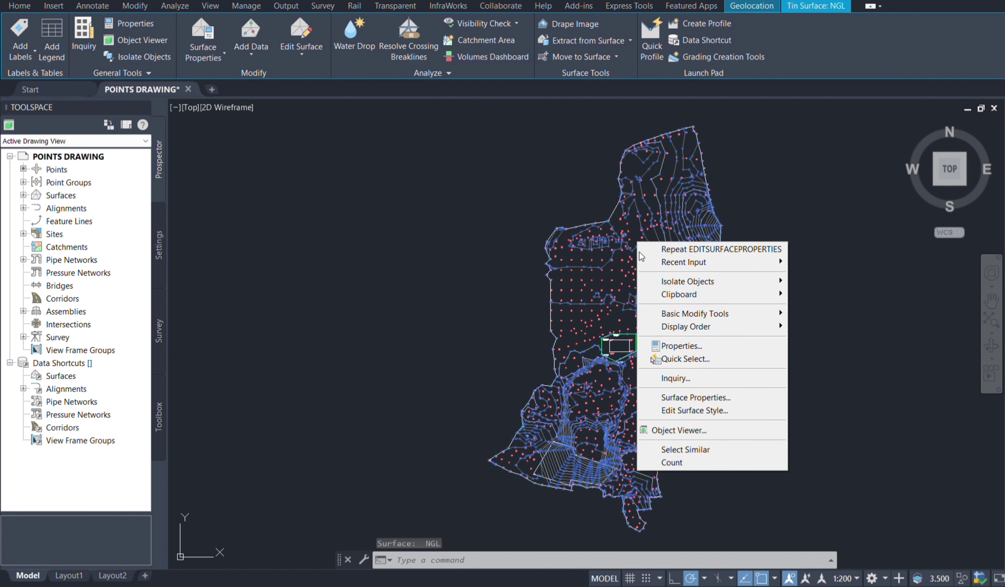
{"action": "left_click", "coordinate": [680, 410]}
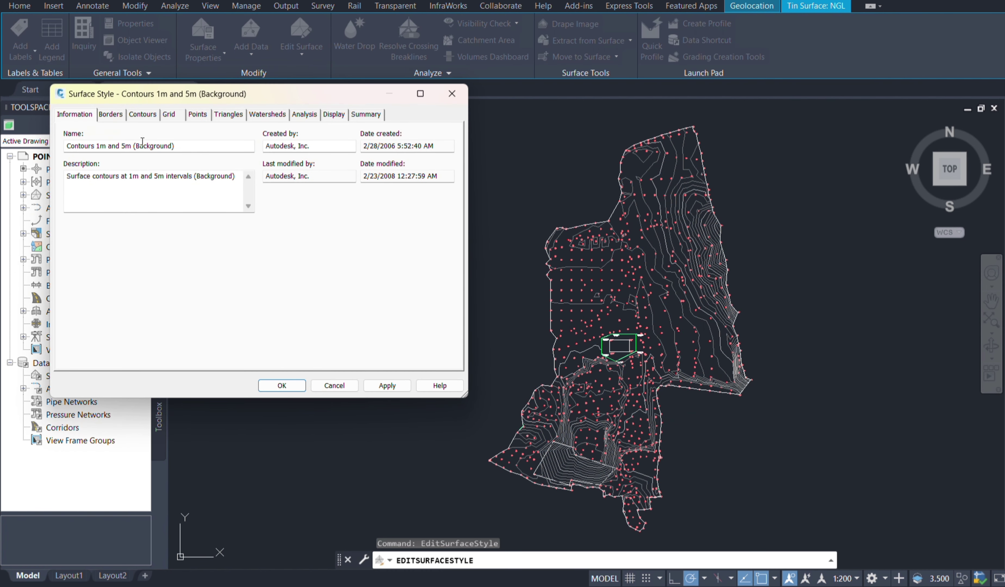
{"action": "left_click", "coordinate": [141, 114]}
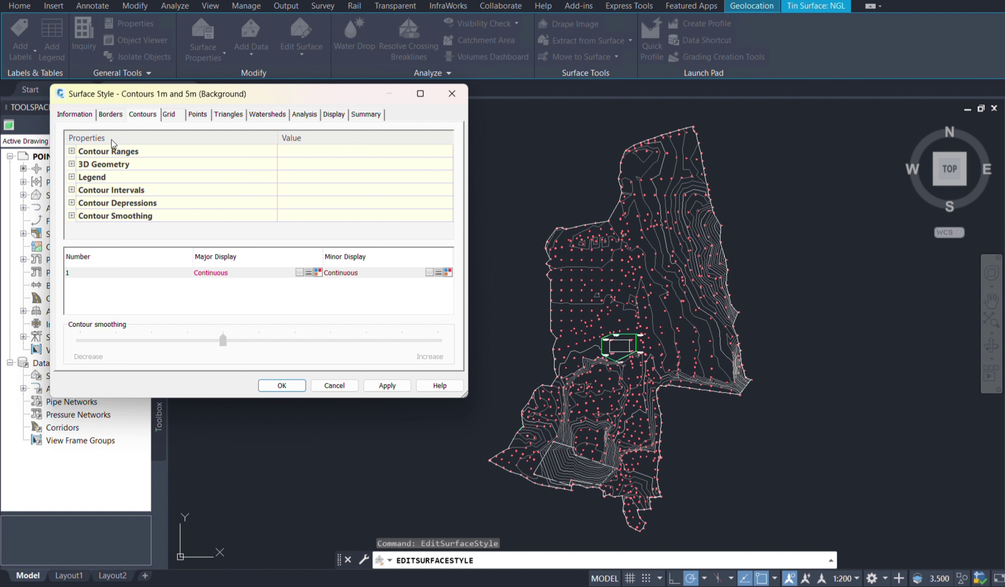
{"action": "left_click", "coordinate": [71, 152]}
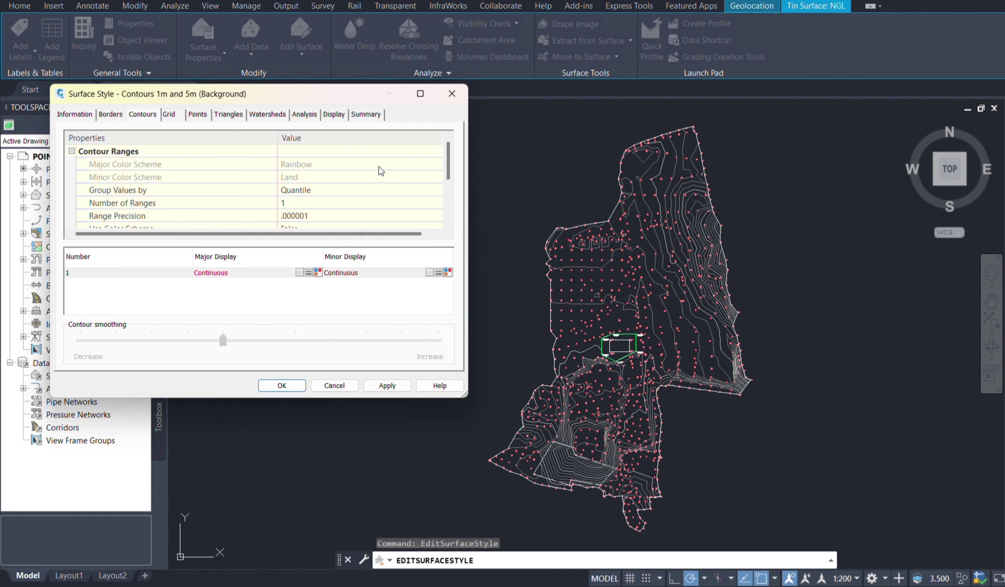
{"action": "scroll", "coordinate": [378, 166], "scroll_direction": "down", "scroll_amount": 1}
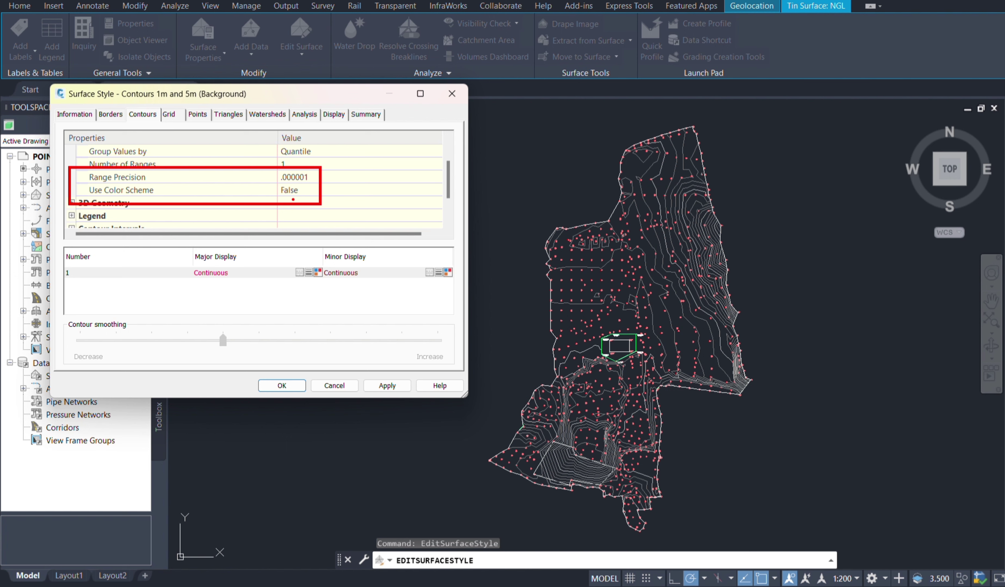
{"action": "left_click", "coordinate": [301, 190]}
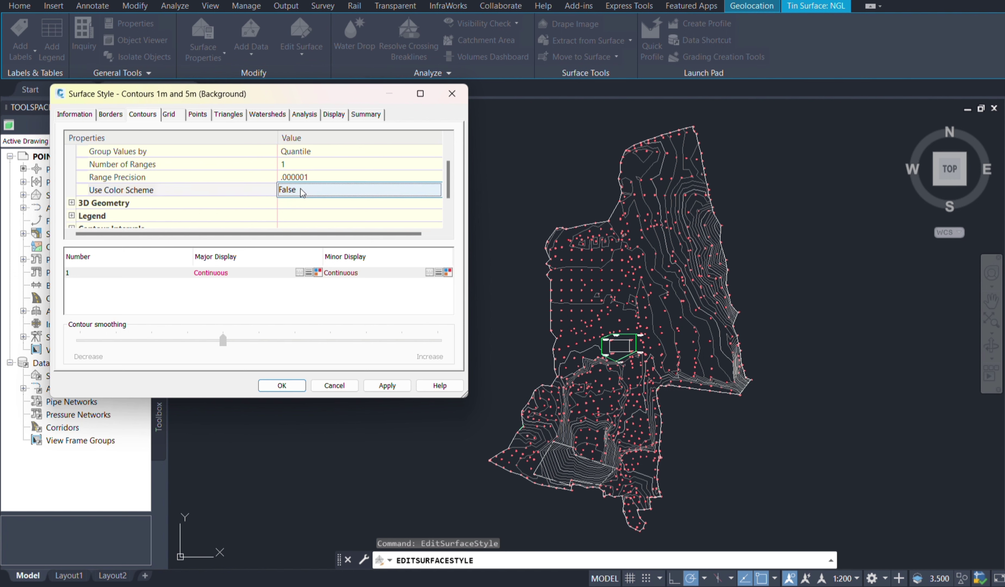
{"action": "left_click", "coordinate": [302, 190]}
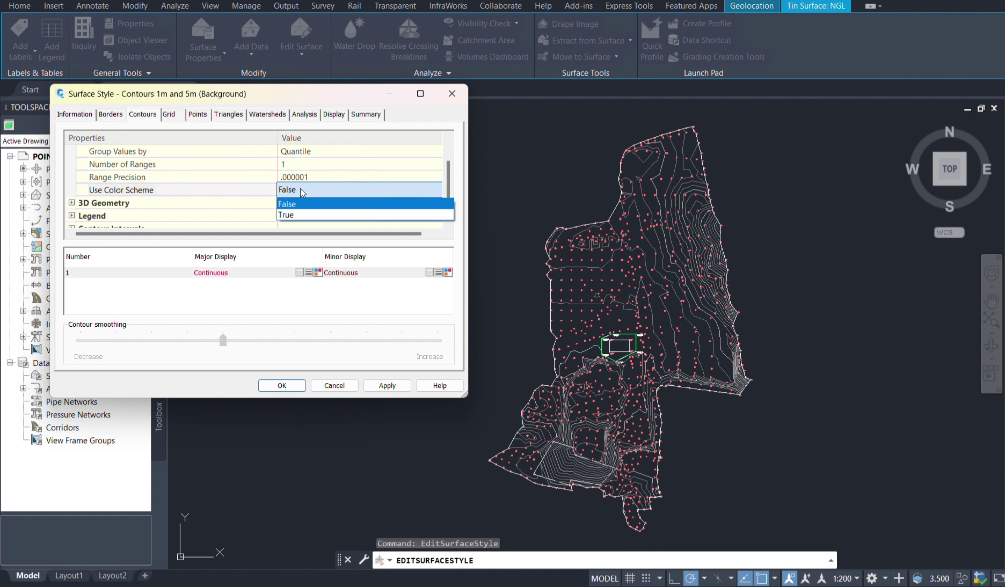
{"action": "left_click", "coordinate": [299, 215]}
{"action": "left_click", "coordinate": [386, 386]}
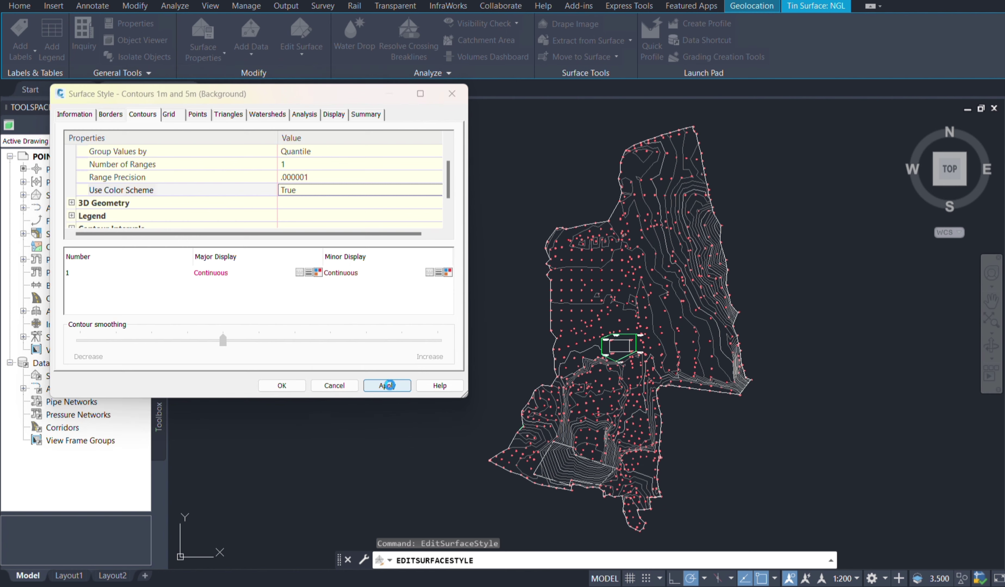
{"action": "left_click", "coordinate": [275, 388]}
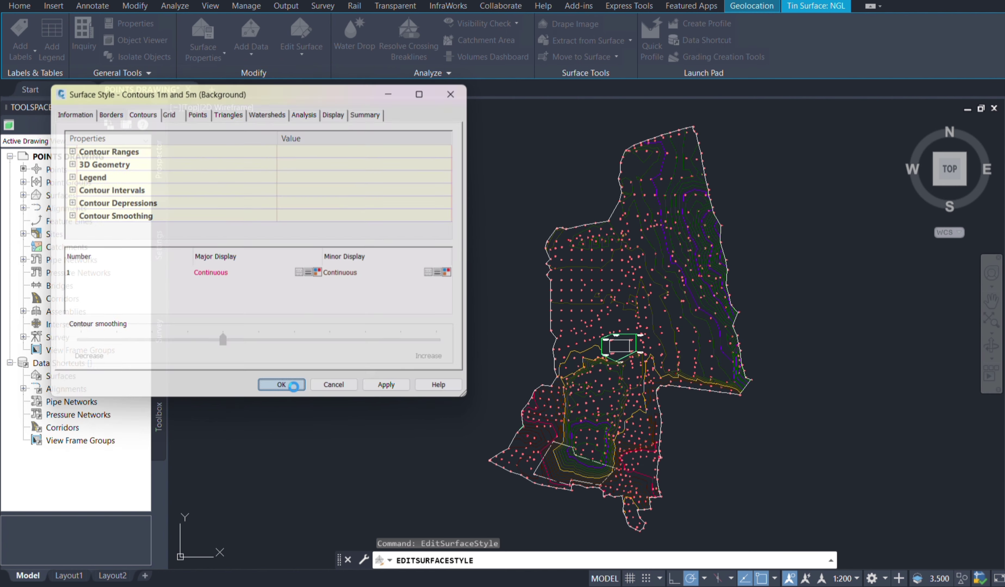
- Examine the contour colours across the whole NGL surface, up close and in overview
{"action": "scroll", "coordinate": [633, 447], "scroll_direction": "up", "scroll_amount": 4}
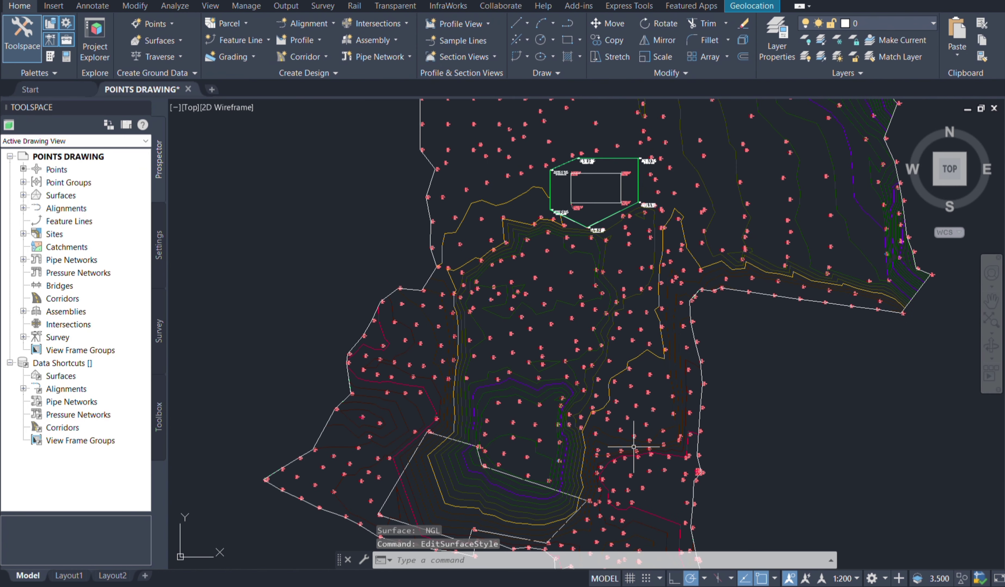
{"action": "scroll", "coordinate": [515, 257], "scroll_direction": "down", "scroll_amount": 4}
{"action": "scroll", "coordinate": [605, 236], "scroll_direction": "up", "scroll_amount": 4}
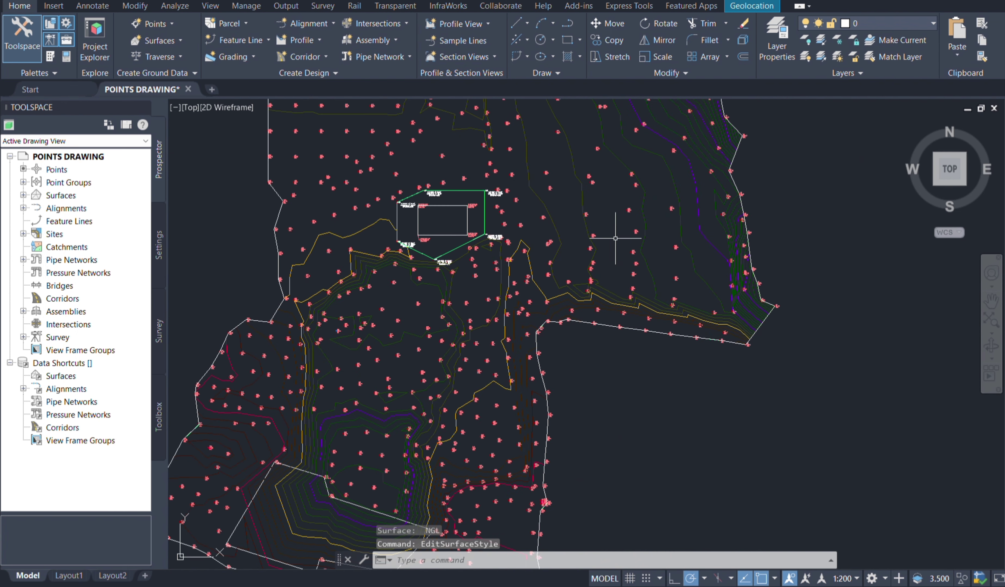
{"action": "scroll", "coordinate": [669, 380], "scroll_direction": "down", "scroll_amount": 2}
{"action": "scroll", "coordinate": [670, 380], "scroll_direction": "down", "scroll_amount": 2}
{"action": "scroll", "coordinate": [675, 318], "scroll_direction": "up", "scroll_amount": 3}
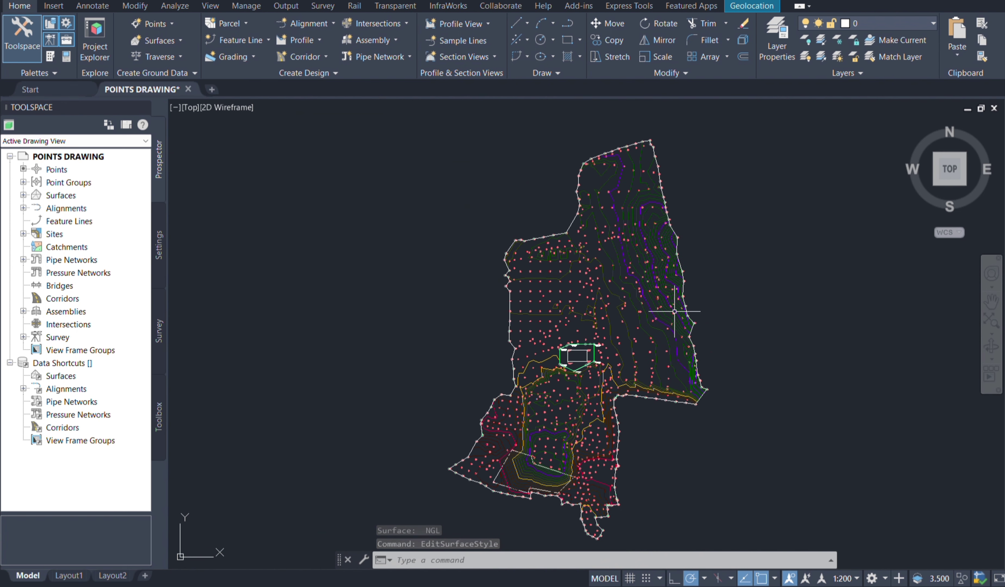
{"action": "scroll", "coordinate": [614, 241], "scroll_direction": "down", "scroll_amount": 2}
{"action": "scroll", "coordinate": [626, 245], "scroll_direction": "up", "scroll_amount": 1}
{"action": "scroll", "coordinate": [737, 310], "scroll_direction": "down", "scroll_amount": 2}
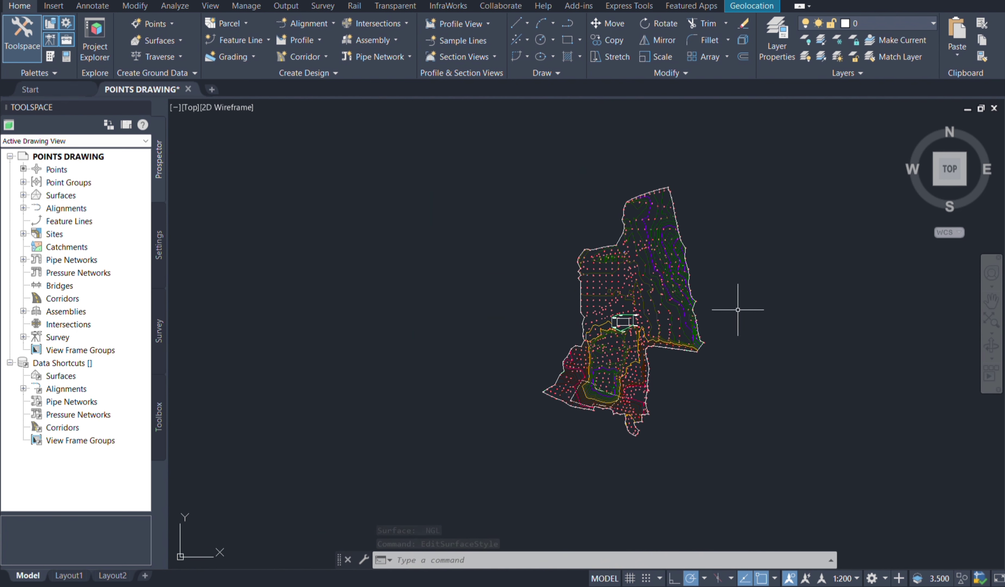
{"action": "scroll", "coordinate": [502, 282], "scroll_direction": "up", "scroll_amount": 2}
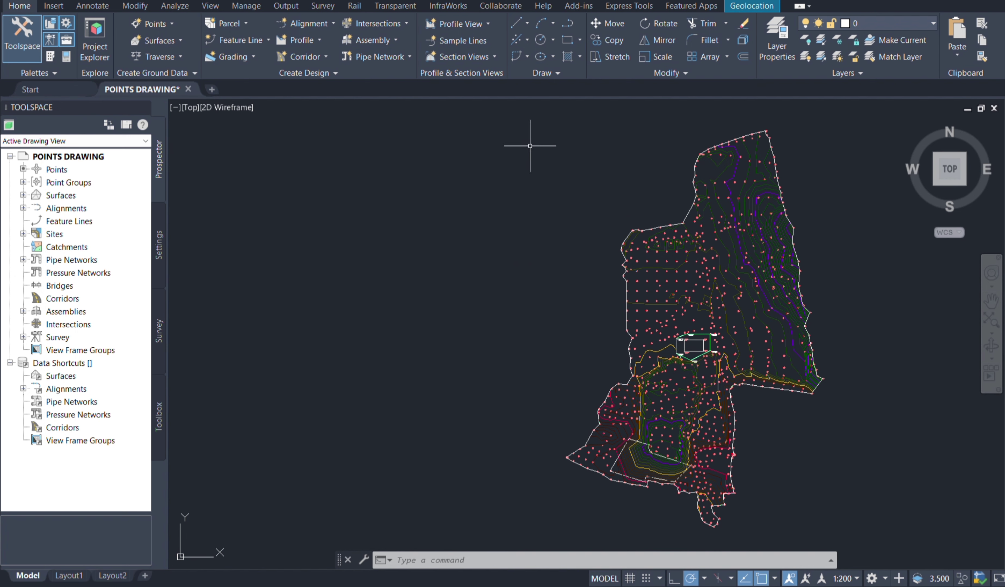
{"action": "key", "text": "Escape"}
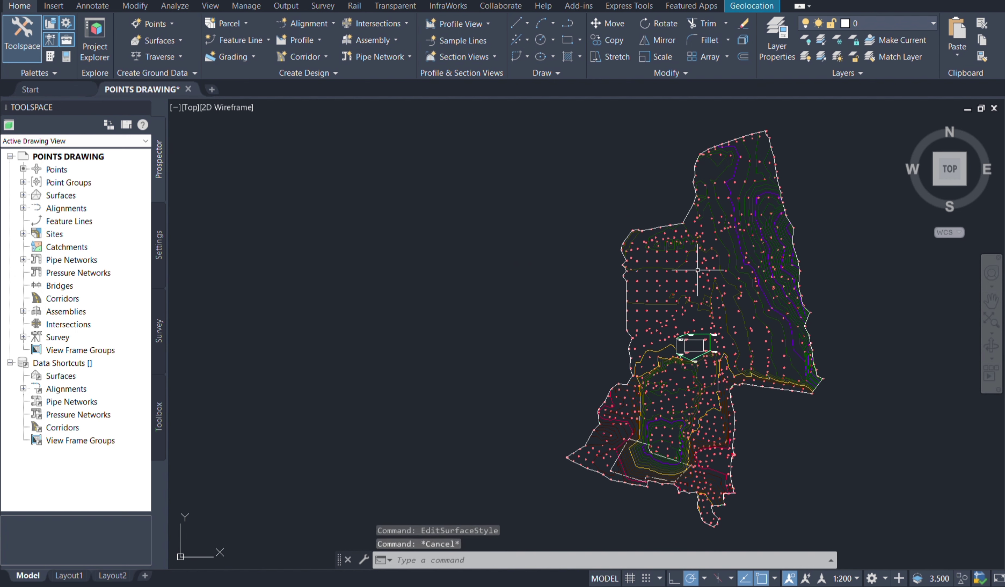
- Reopen the NGL surface's properties and choose Elevations as the analysis type
{"action": "left_click", "coordinate": [714, 252]}
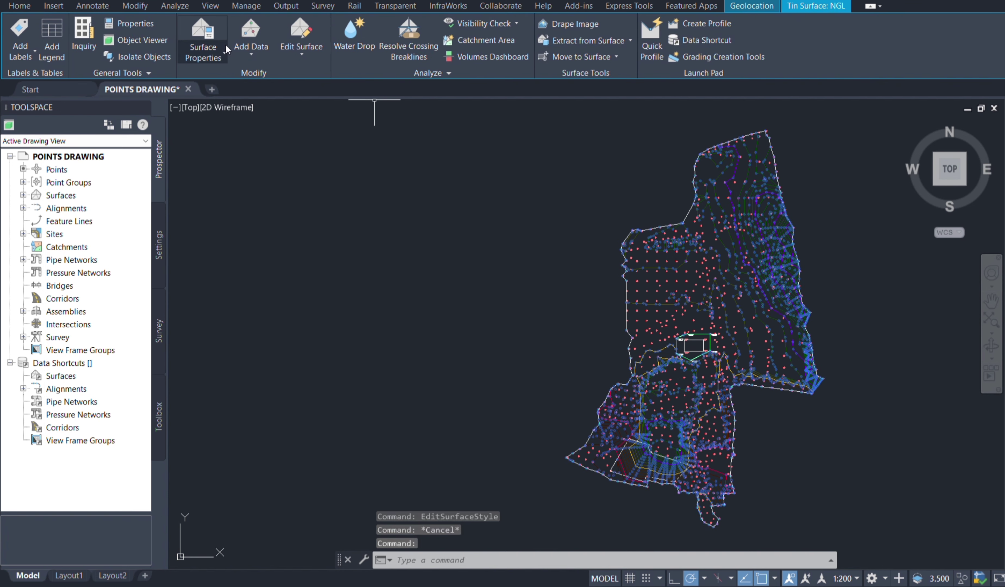
{"action": "left_click", "coordinate": [206, 31]}
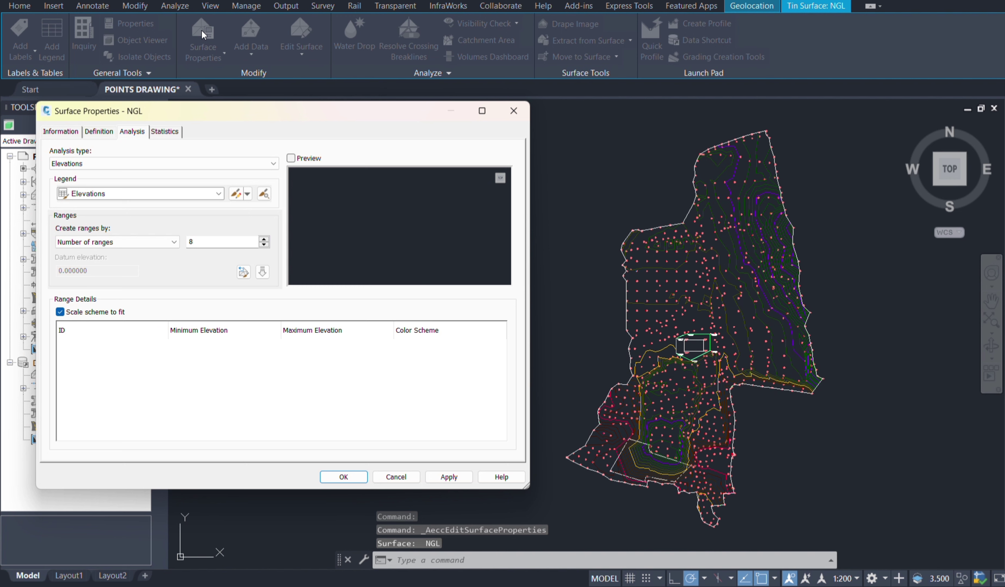
{"action": "left_click", "coordinate": [127, 160]}
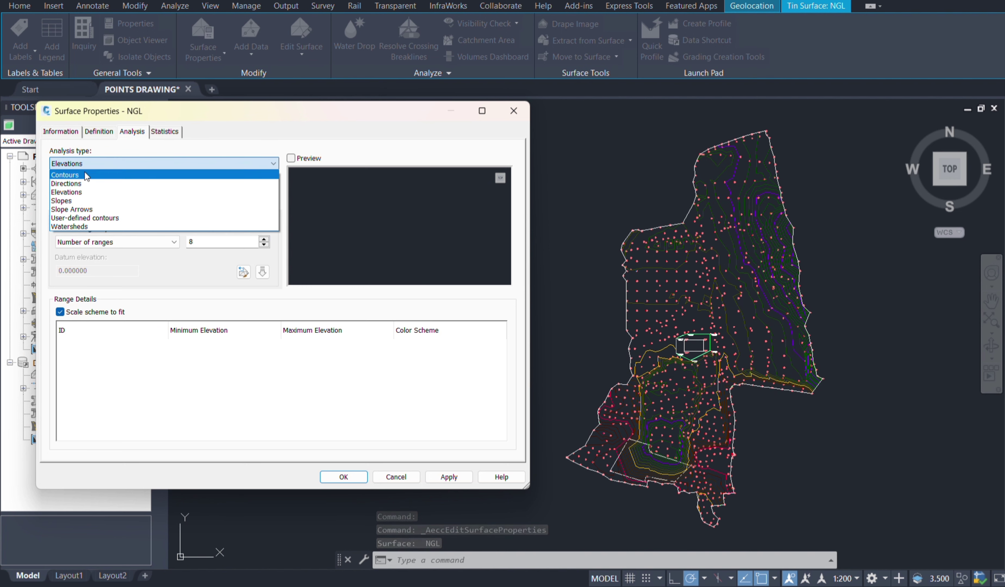
{"action": "left_click", "coordinate": [78, 193]}
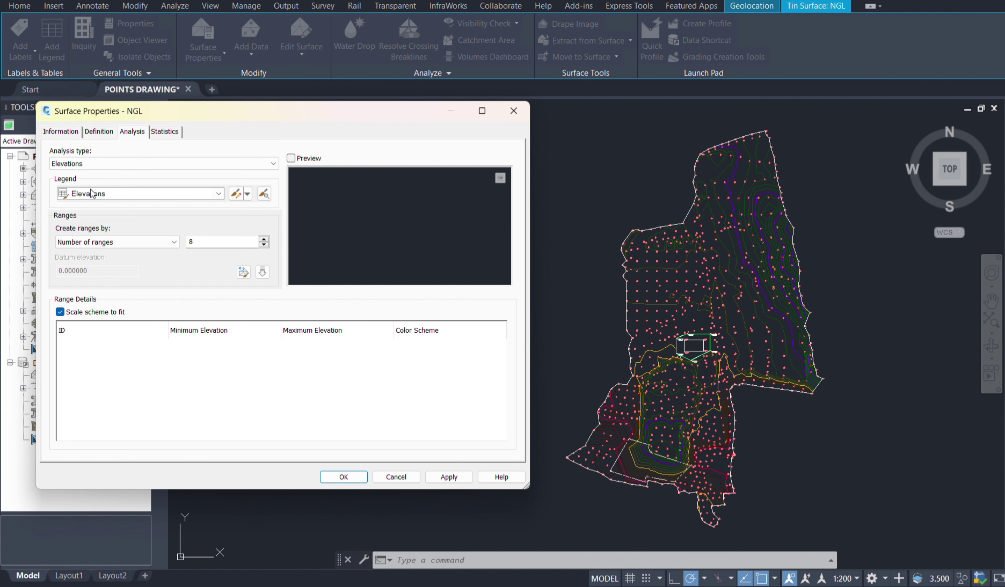
- Change the NGL surface style to Elevation Banding (2D) and apply it
{"action": "left_click", "coordinate": [74, 135]}
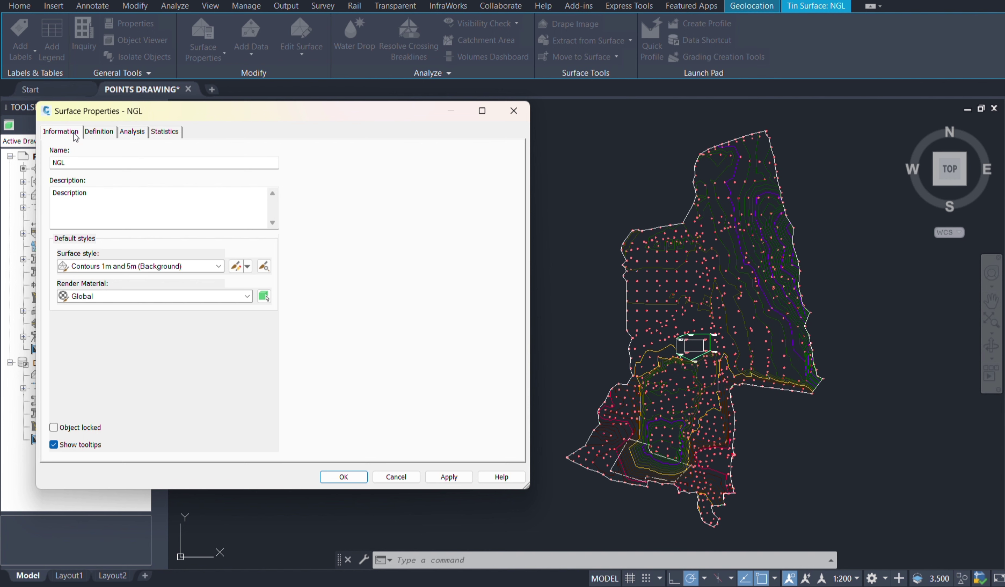
{"action": "left_click", "coordinate": [218, 266]}
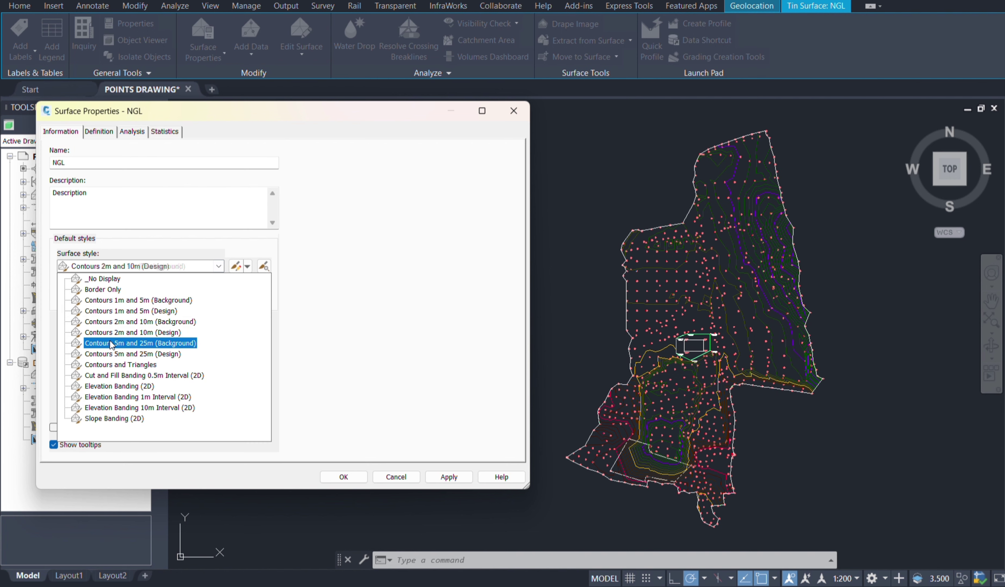
{"action": "left_click", "coordinate": [125, 386]}
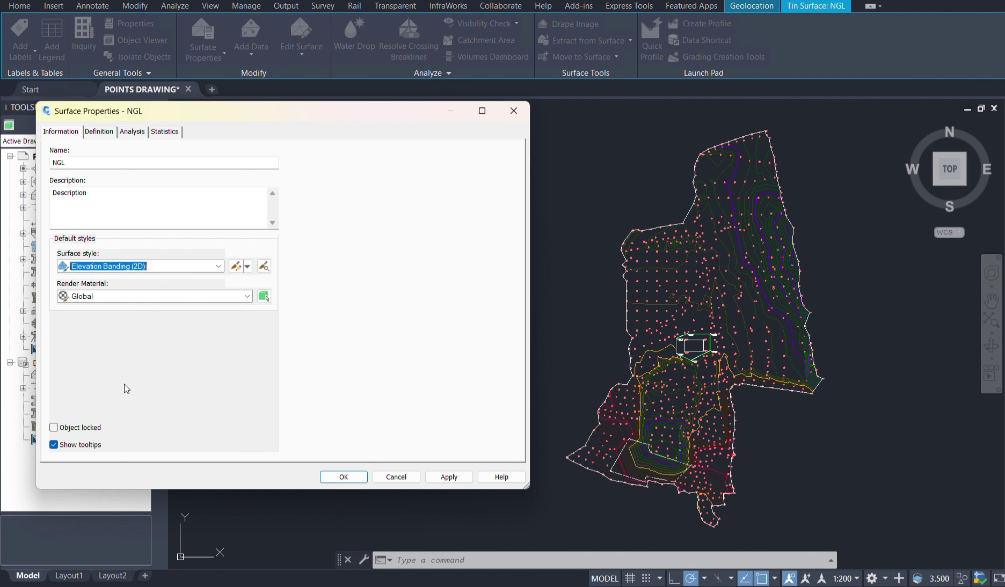
{"action": "left_click", "coordinate": [444, 480]}
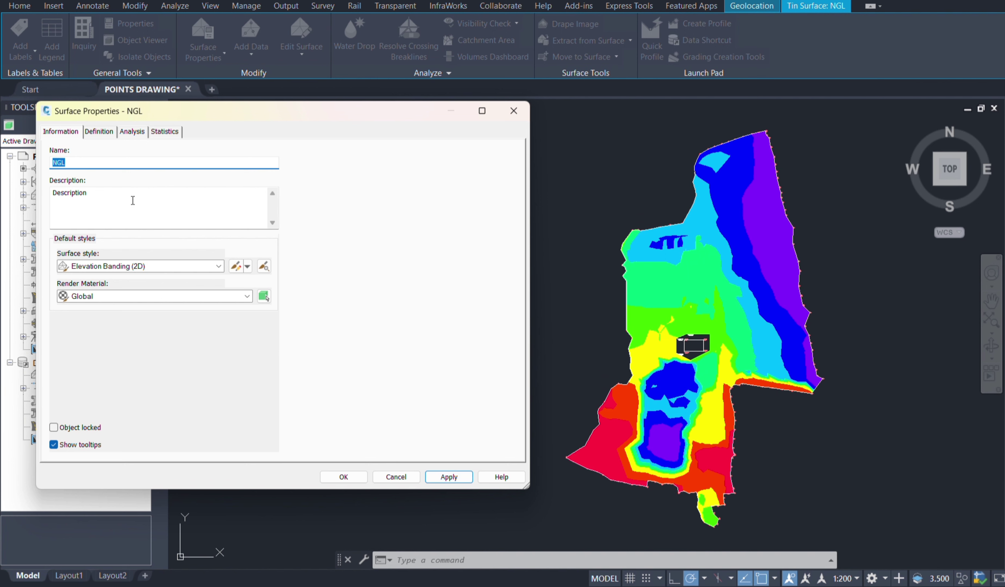
- Set the NGL surface's elevation analysis to 4 ranges, run the analysis and apply it
{"action": "left_click", "coordinate": [133, 132]}
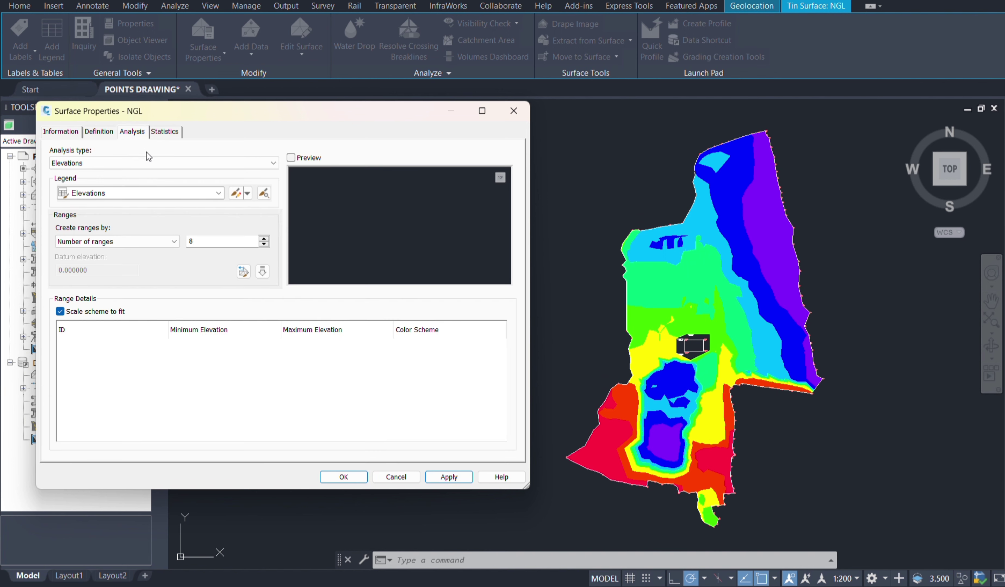
{"action": "double_click", "coordinate": [213, 242]}
{"action": "left_click", "coordinate": [263, 273]}
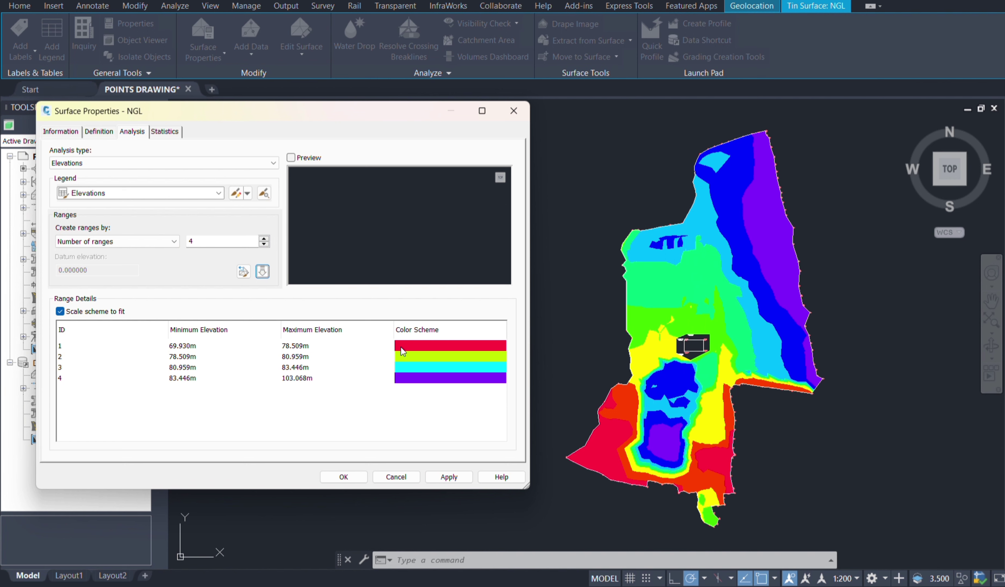
{"action": "left_click", "coordinate": [449, 477]}
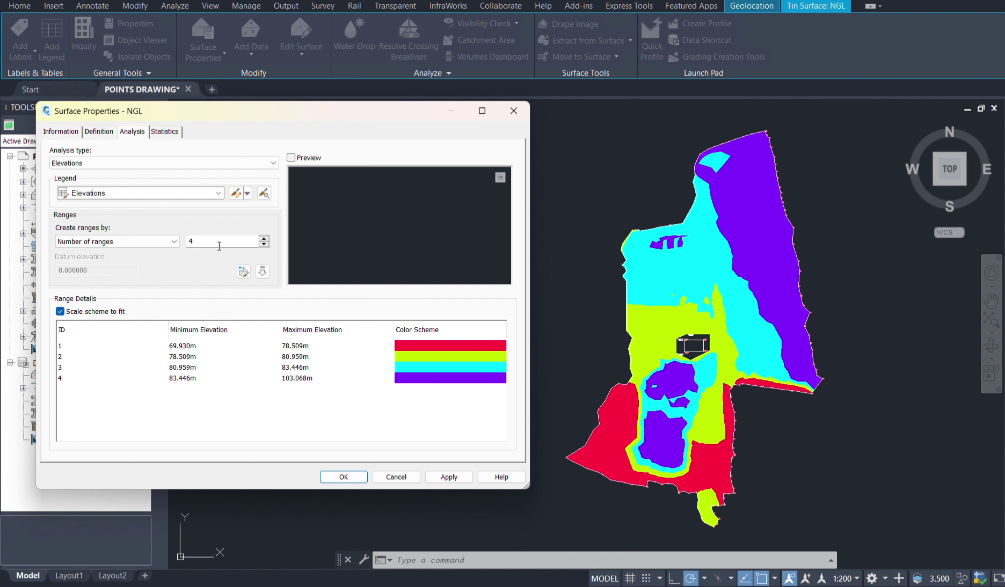
- Set the number of elevation ranges to 12, rerun the analysis and apply it to the NGL surface
{"action": "left_click", "coordinate": [212, 242]}
{"action": "key", "text": "BackSpace"}
{"action": "type", "text": "12"}
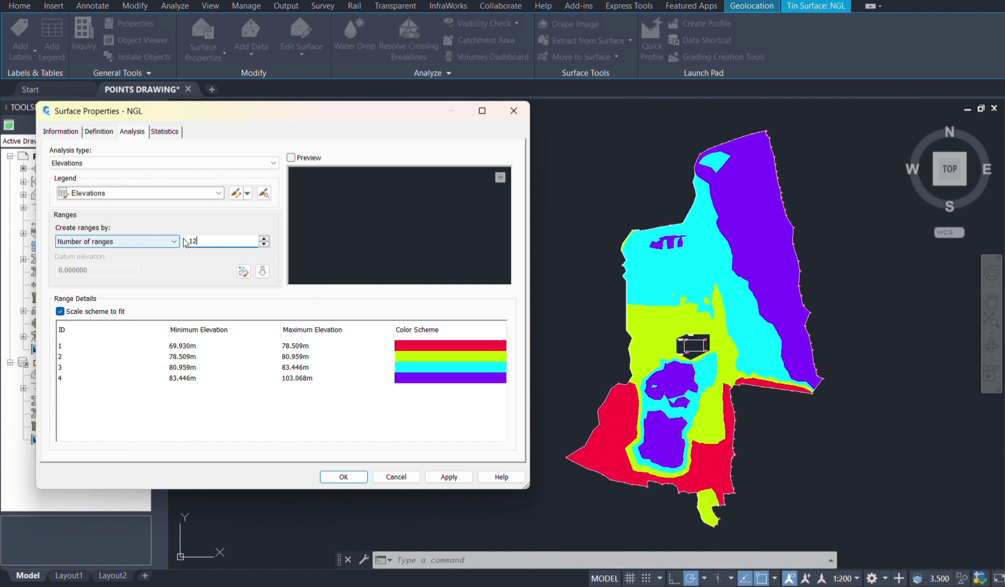
{"action": "left_click", "coordinate": [263, 272]}
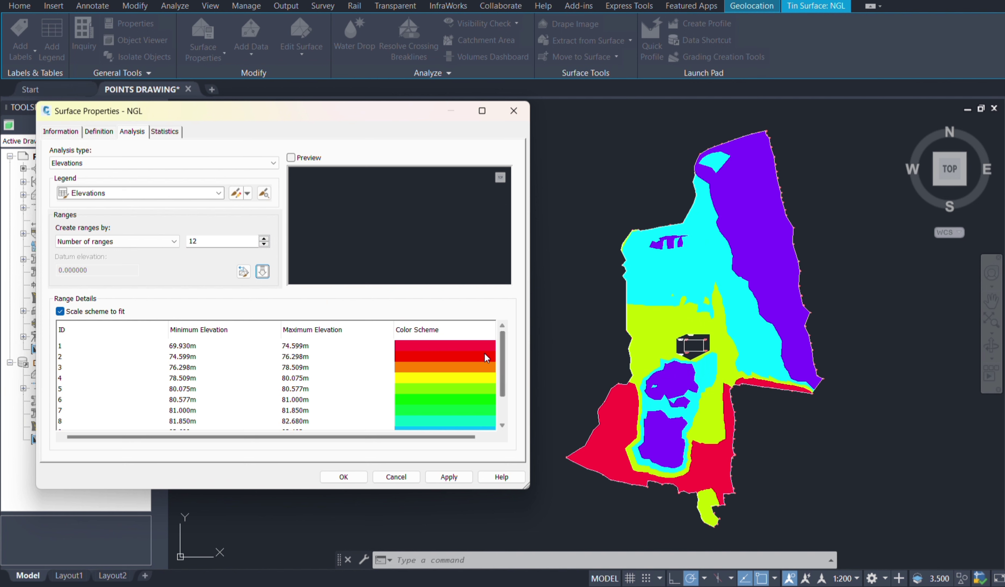
{"action": "scroll", "coordinate": [484, 354], "scroll_direction": "down", "scroll_amount": 1}
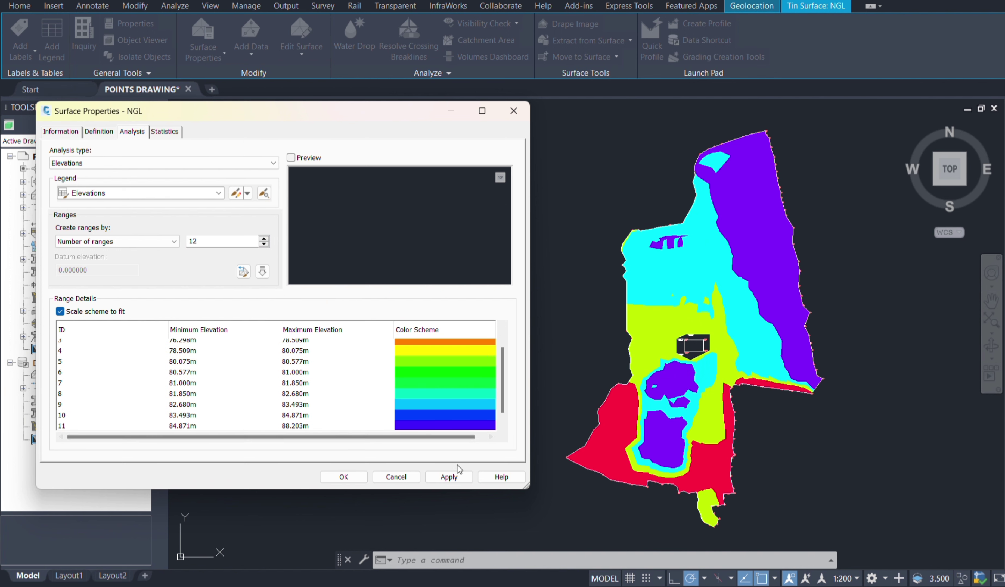
{"action": "left_click", "coordinate": [458, 478]}
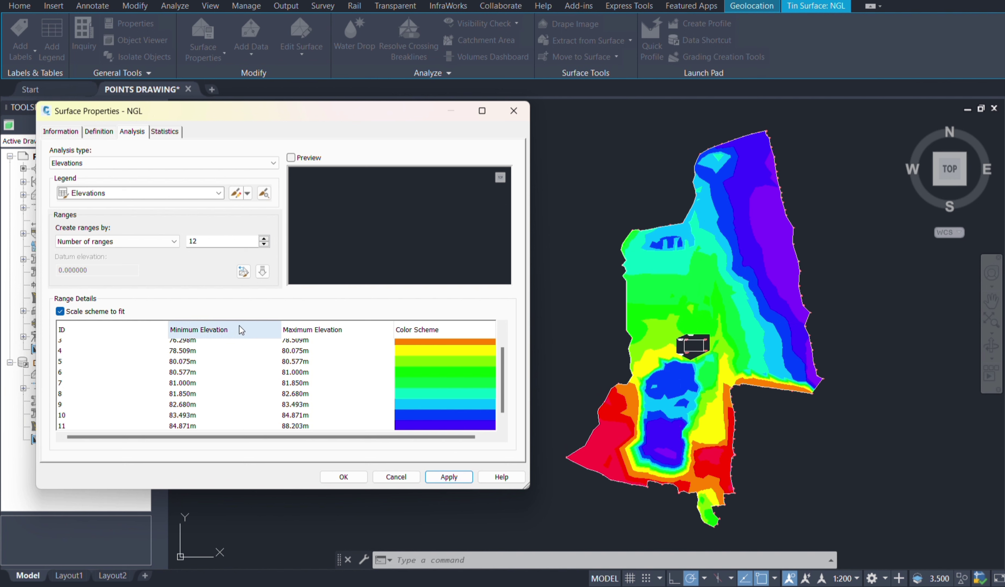
- Open the minimum elevation and the maximum elevation of range 1 for editing in the range details
{"action": "scroll", "coordinate": [221, 380], "scroll_direction": "up", "scroll_amount": 1}
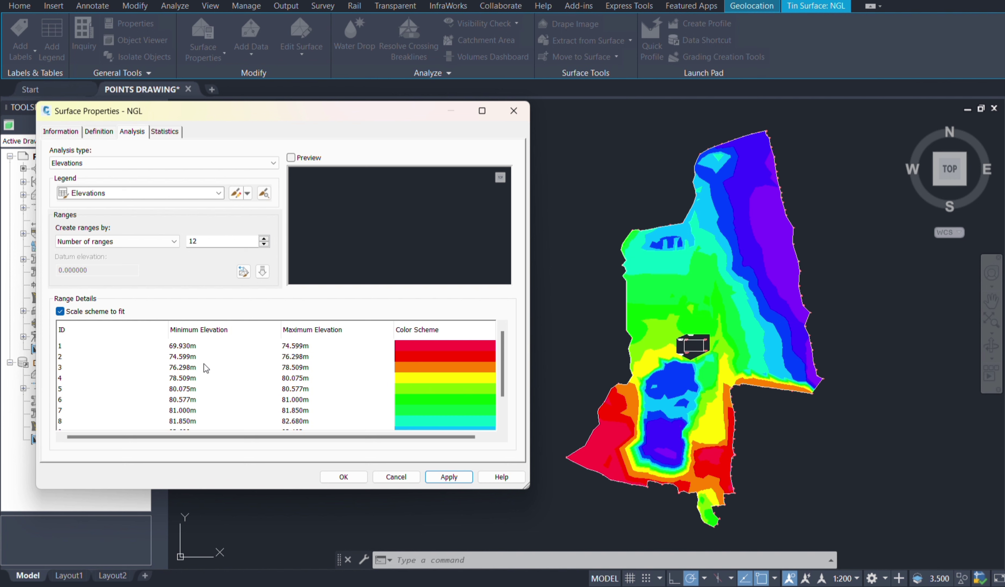
{"action": "left_click", "coordinate": [199, 349]}
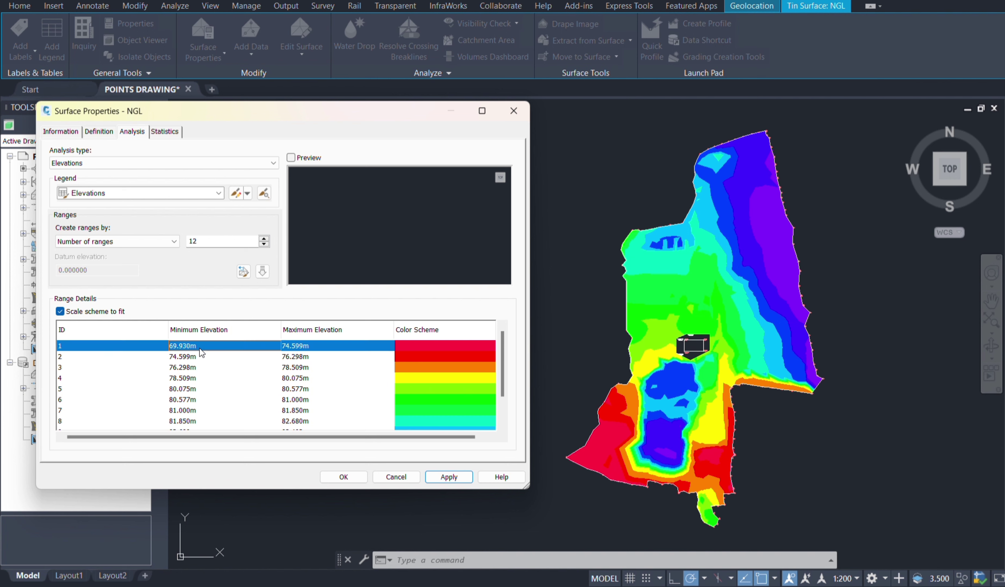
{"action": "left_click", "coordinate": [199, 347]}
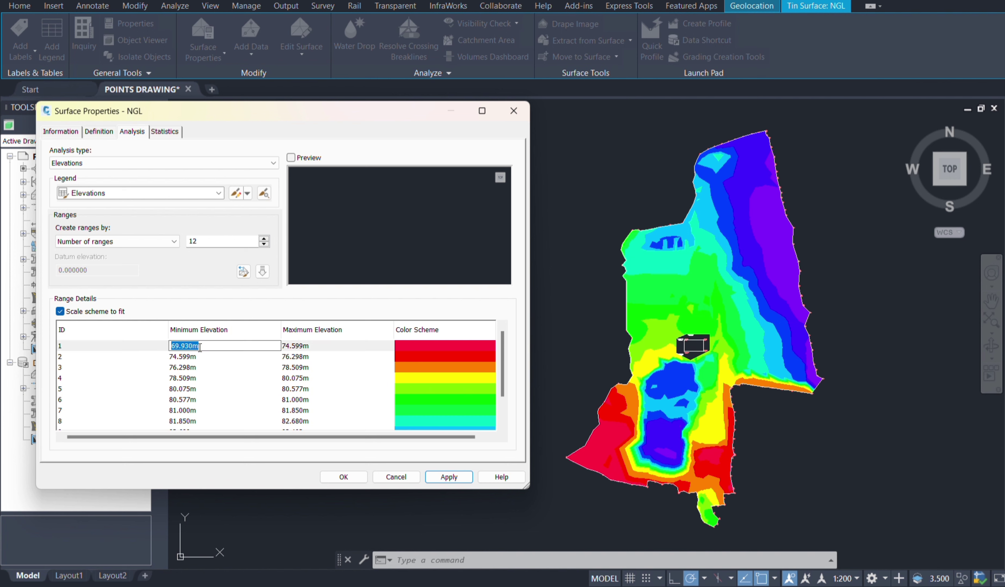
{"action": "left_click", "coordinate": [314, 346]}
{"action": "left_click", "coordinate": [314, 346]}
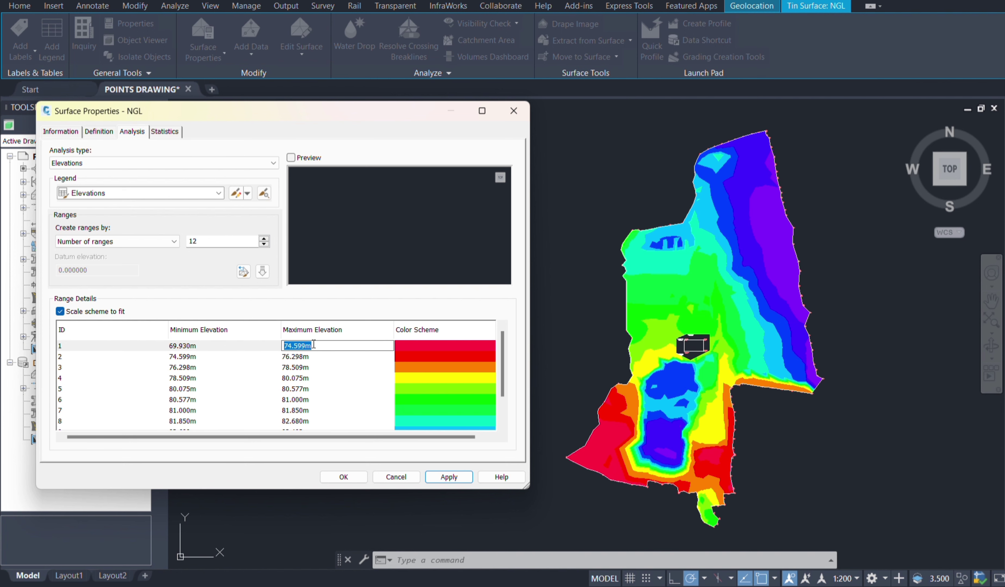